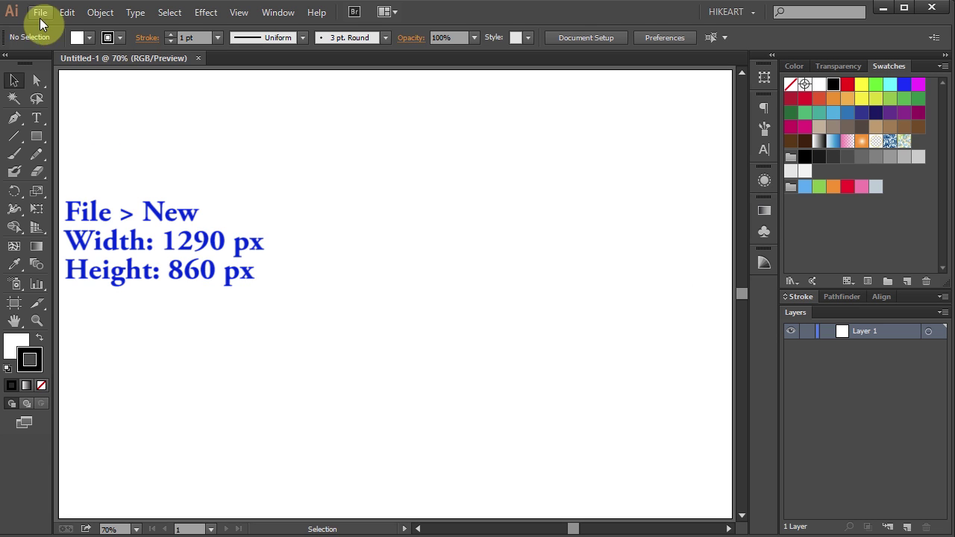
Create a new blank 1290 x 860 px document.
{"action": "left_click", "coordinate": [40, 12]}
{"action": "left_click", "coordinate": [46, 27]}
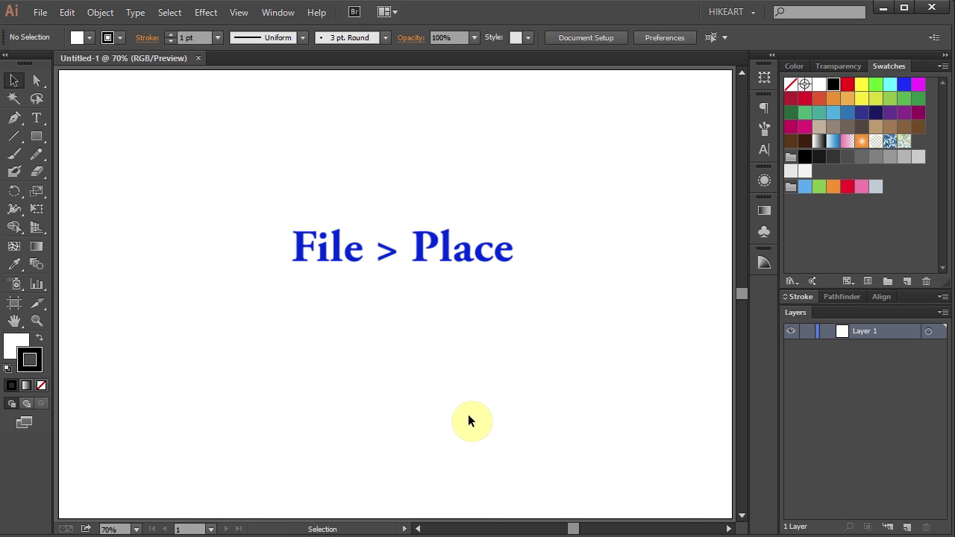
Place pink car.pdf on the artboard so the car image fills the page.
{"action": "left_click", "coordinate": [40, 13]}
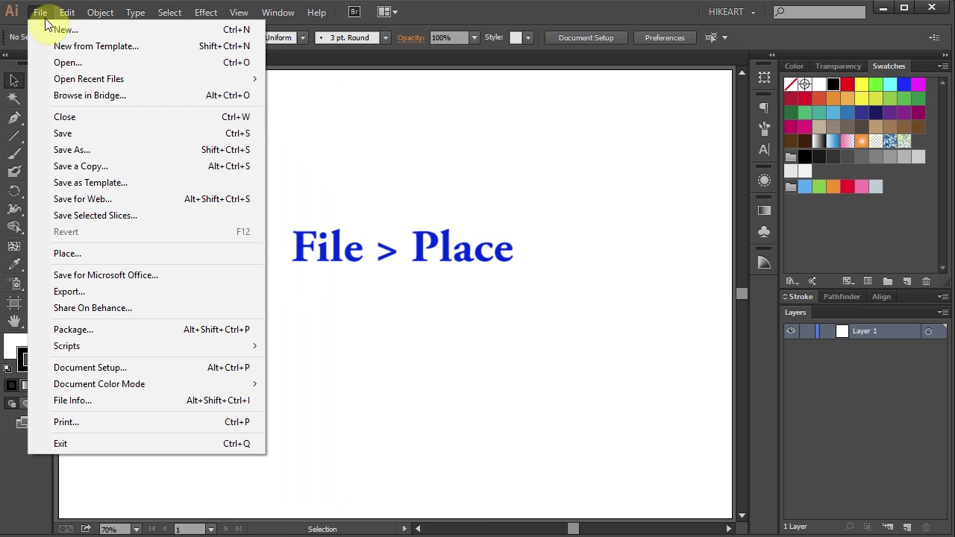
{"action": "left_click", "coordinate": [129, 254]}
{"action": "left_click", "coordinate": [275, 183]}
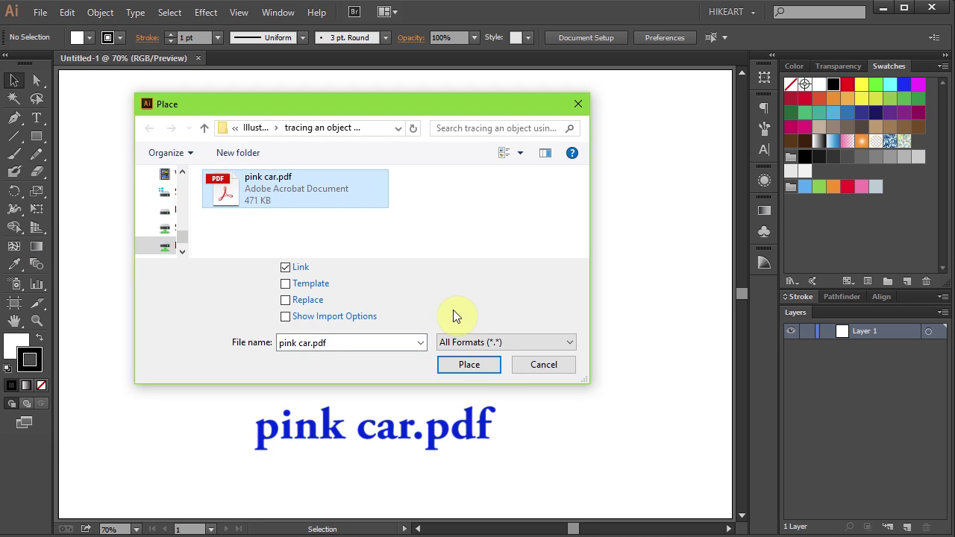
{"action": "left_click", "coordinate": [485, 367]}
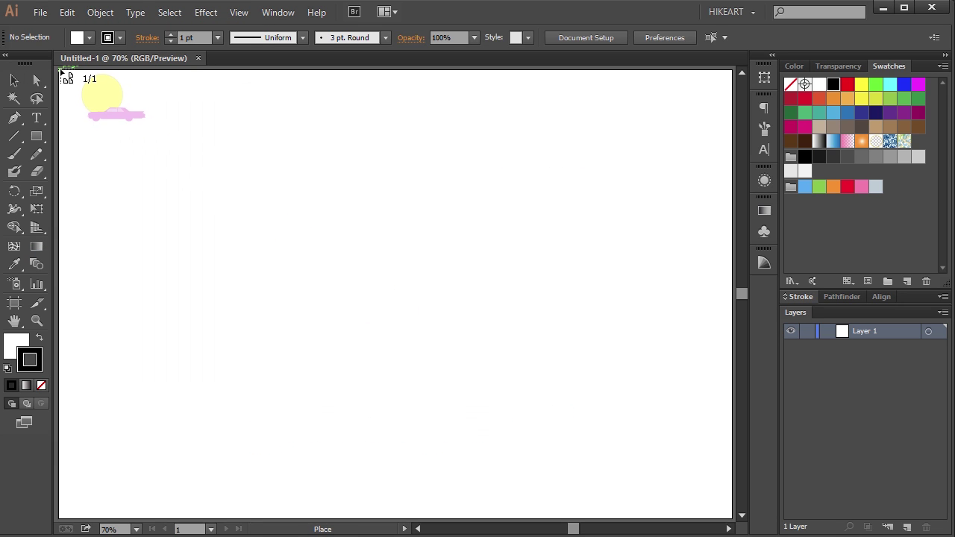
{"action": "left_click", "coordinate": [61, 74]}
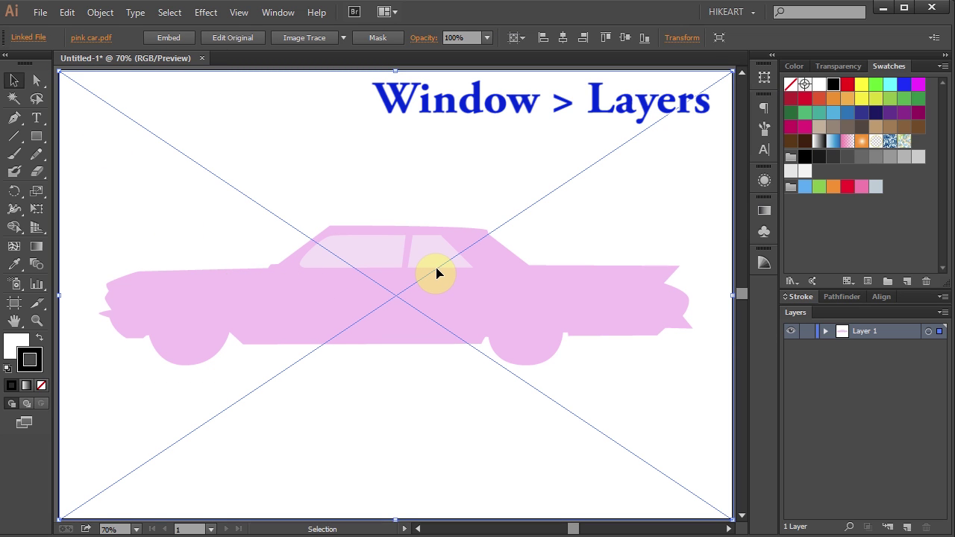
Lock Layer 1, add Layer 2 above it, and set fill to None with a light-blue stroke.
{"action": "left_click", "coordinate": [808, 333]}
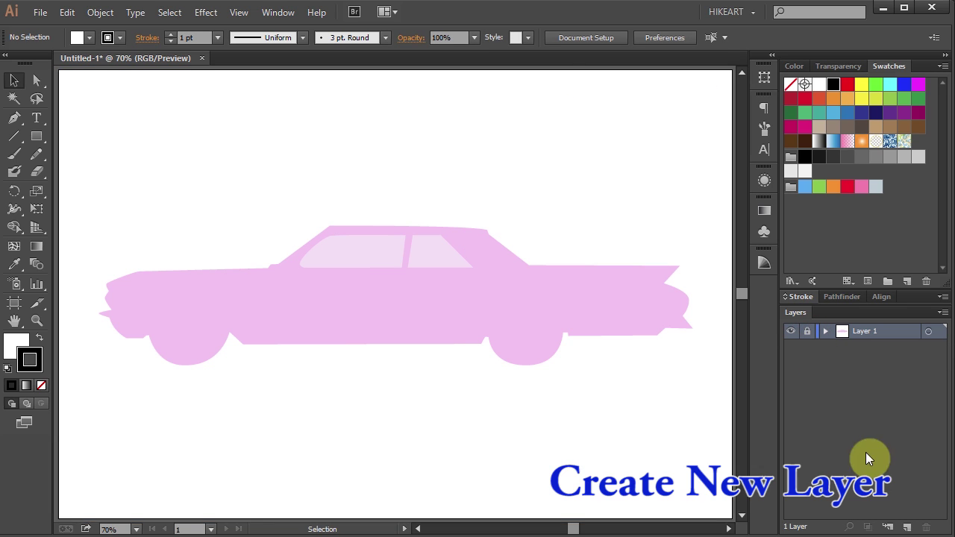
{"action": "left_click", "coordinate": [906, 527]}
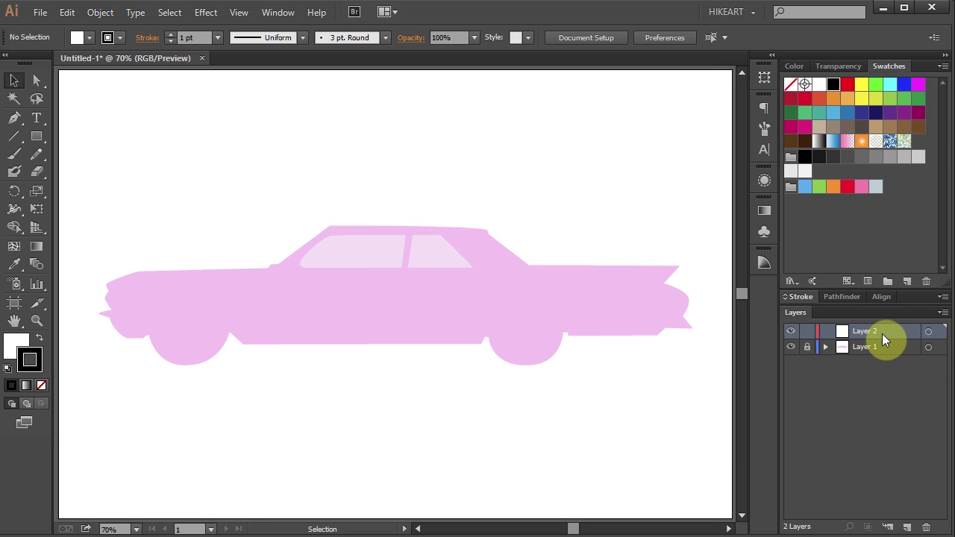
{"action": "left_click", "coordinate": [16, 343]}
{"action": "left_click", "coordinate": [41, 385]}
{"action": "left_click", "coordinate": [895, 66]}
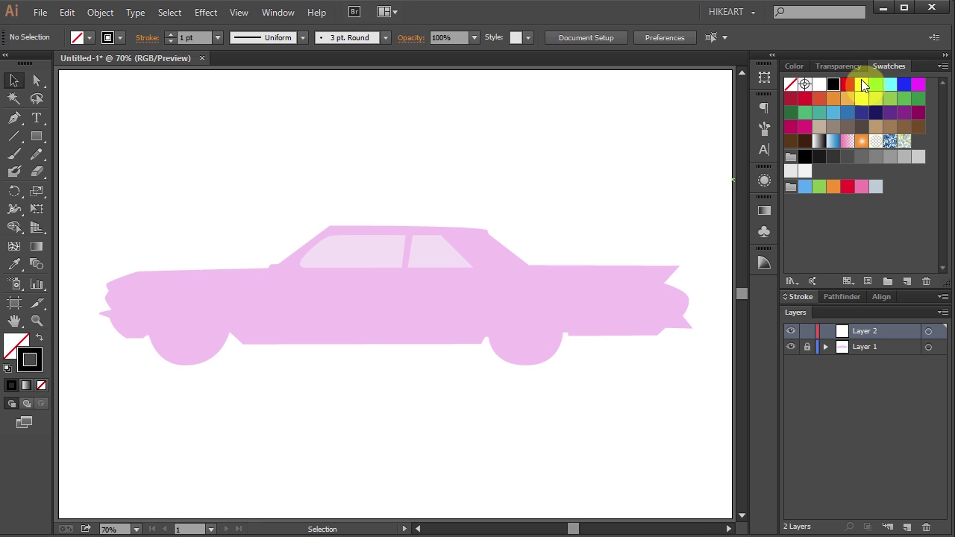
{"action": "left_click", "coordinate": [833, 113]}
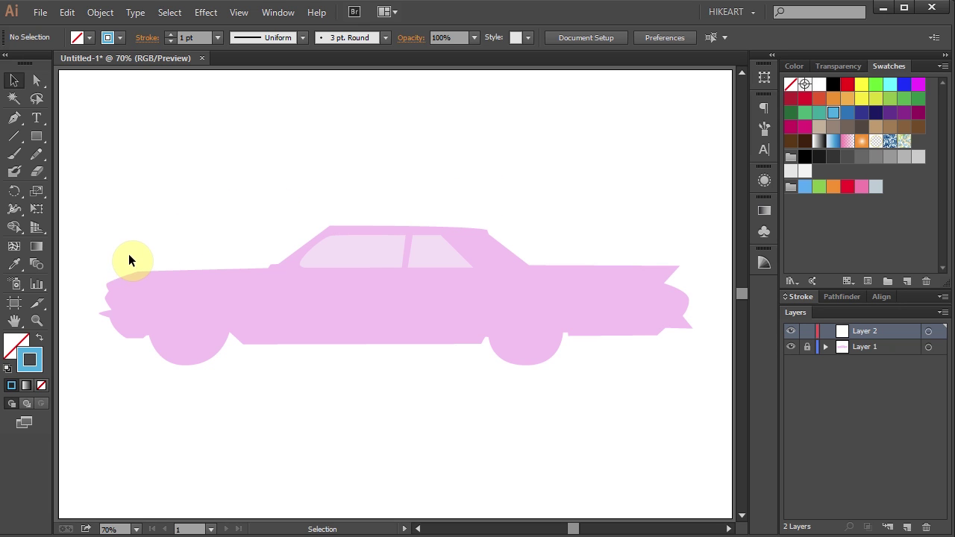
{"action": "key", "text": "z"}
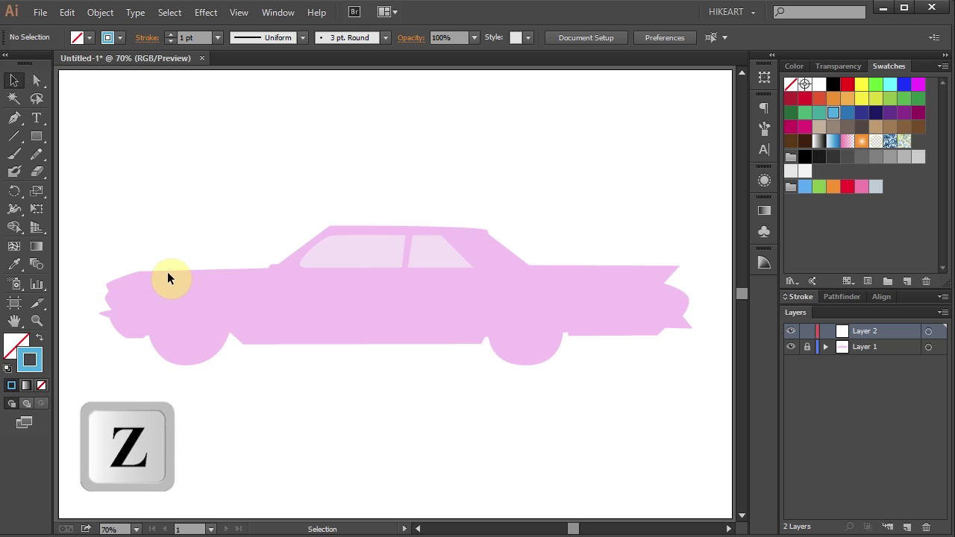
Zoom into the car's front and trace the hood and windshield with straight Pen segments.
{"action": "left_click_drag", "start_coordinate": [85, 192], "coordinate": [345, 370]}
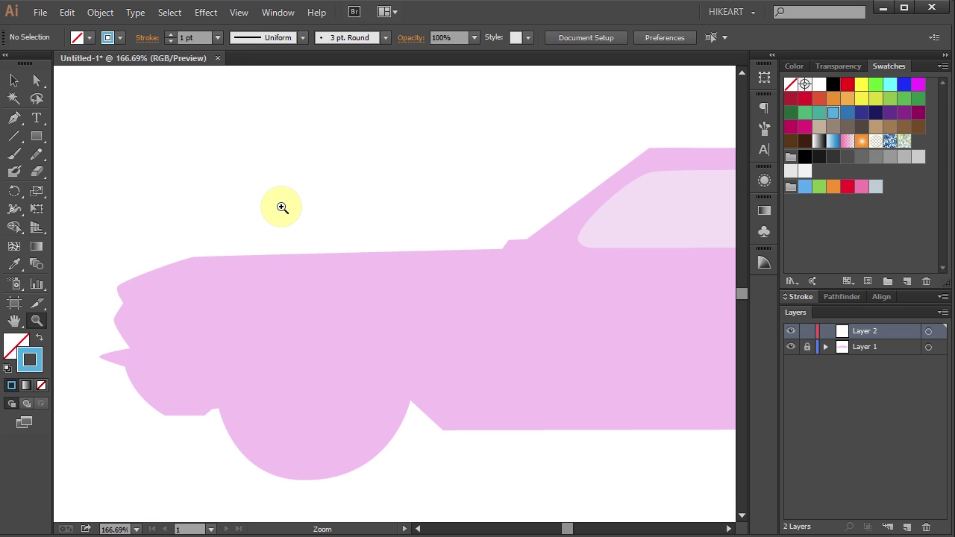
{"action": "key", "text": "p"}
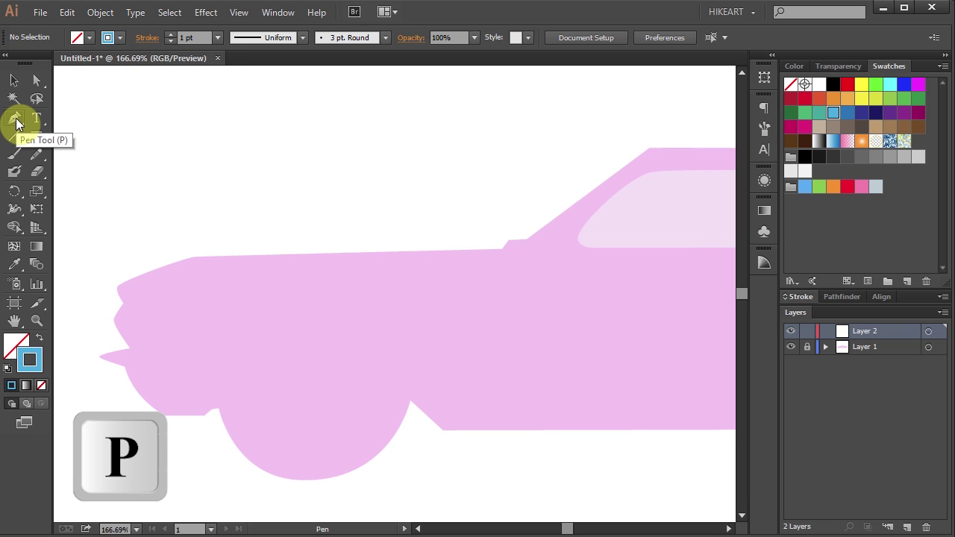
{"action": "left_click_drag", "start_coordinate": [16, 121], "coordinate": [85, 117]}
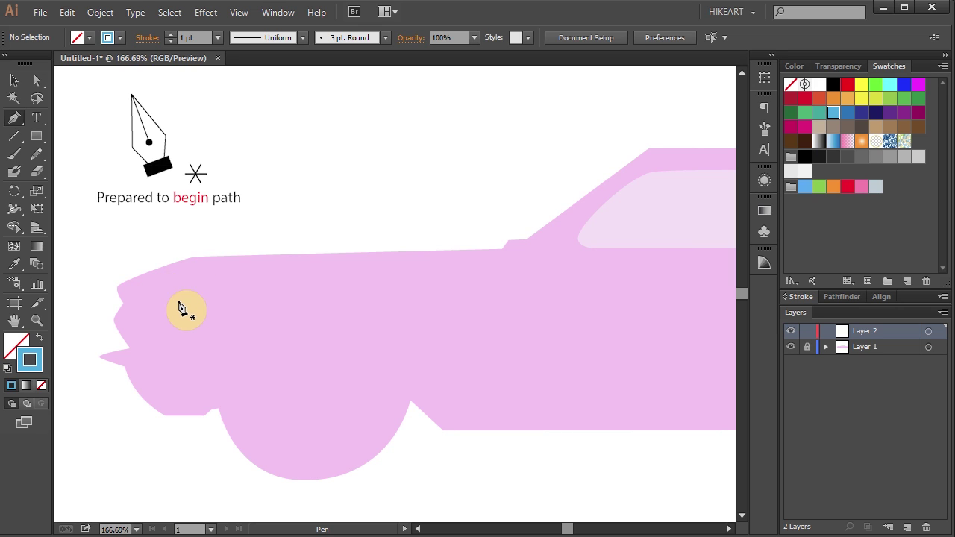
{"action": "left_click", "coordinate": [193, 259]}
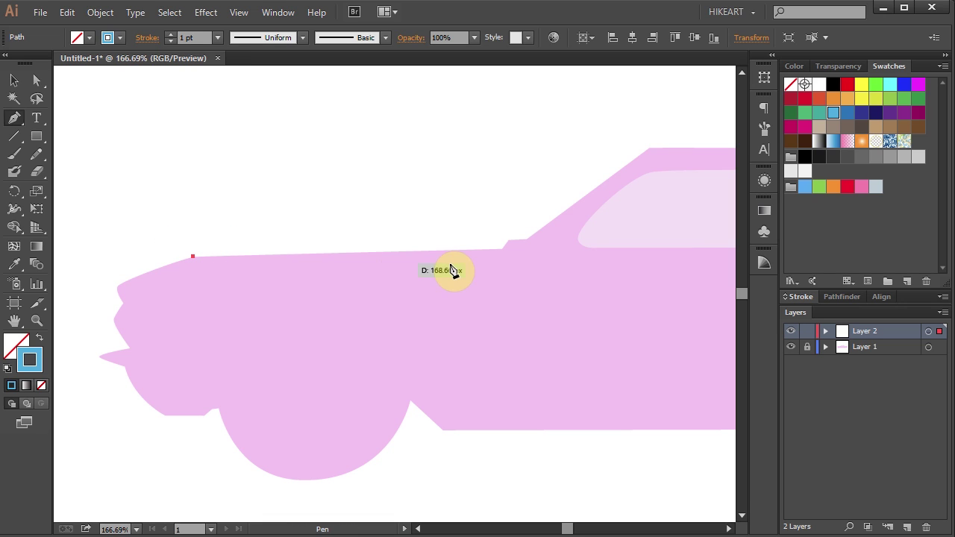
{"action": "left_click", "coordinate": [501, 248]}
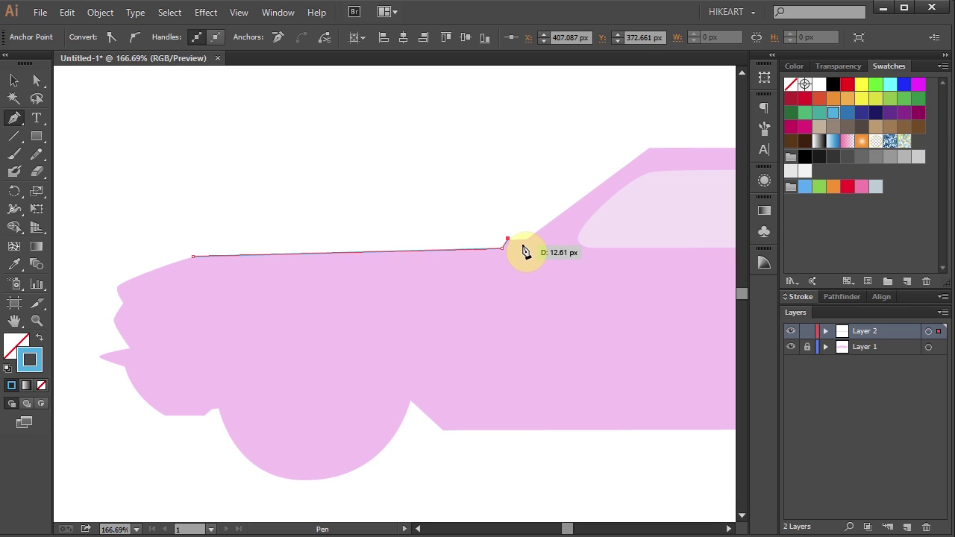
{"action": "left_click", "coordinate": [508, 239]}
{"action": "left_click", "coordinate": [524, 238]}
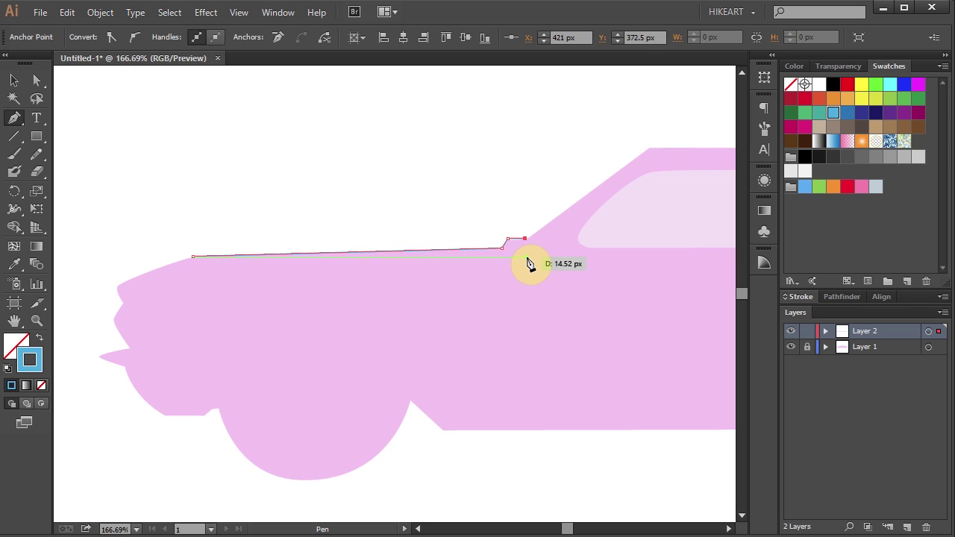
{"action": "left_click", "coordinate": [649, 148]}
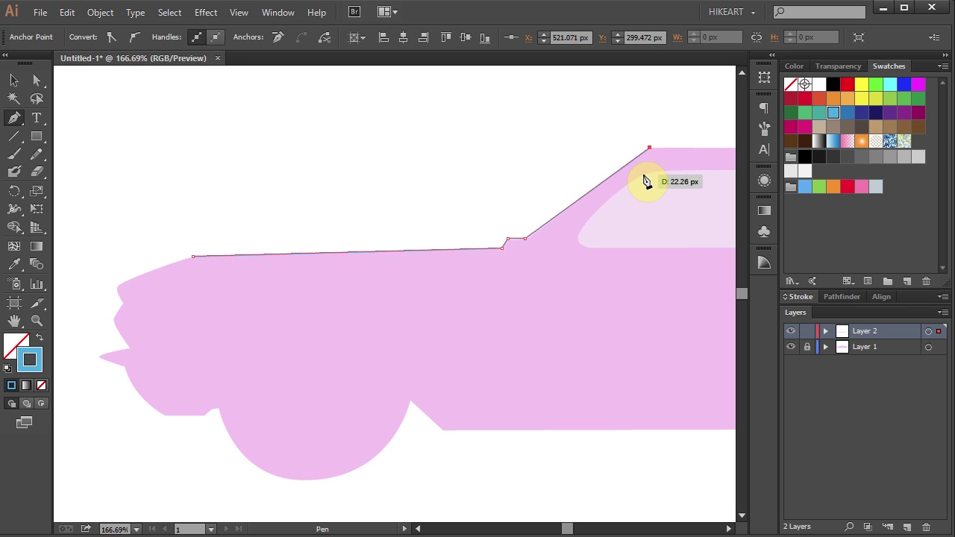
{"action": "key", "text": "space"}
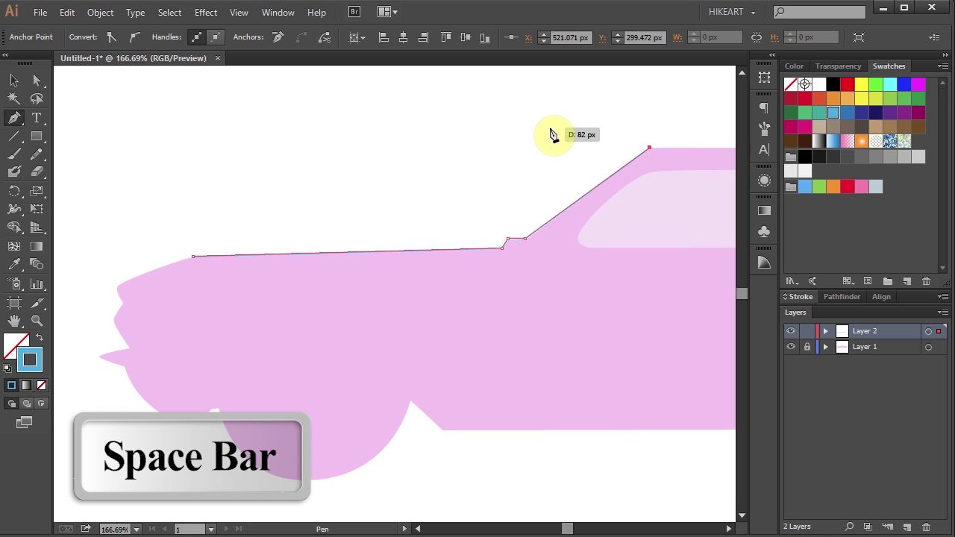
{"action": "key", "text": "space"}
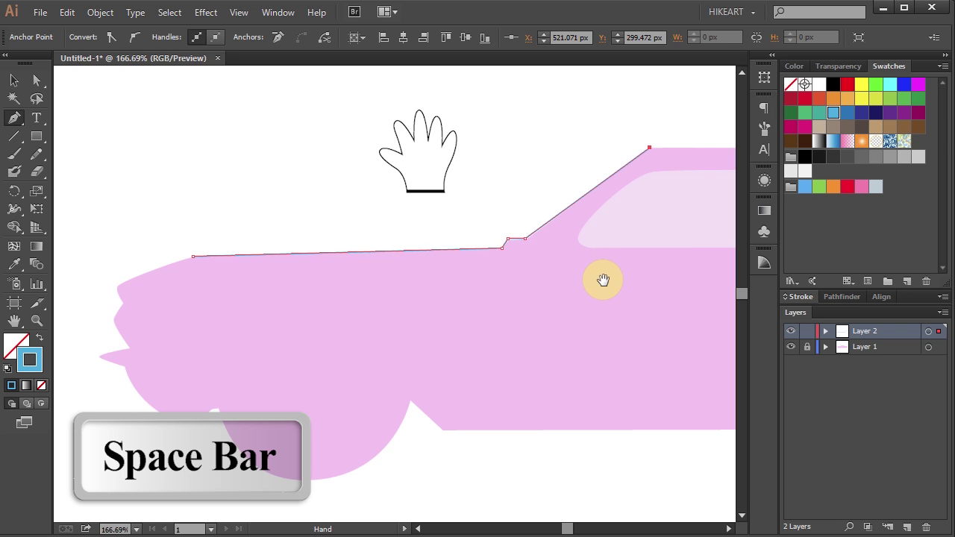
{"action": "left_click_drag", "start_coordinate": [603, 280], "coordinate": [141, 308]}
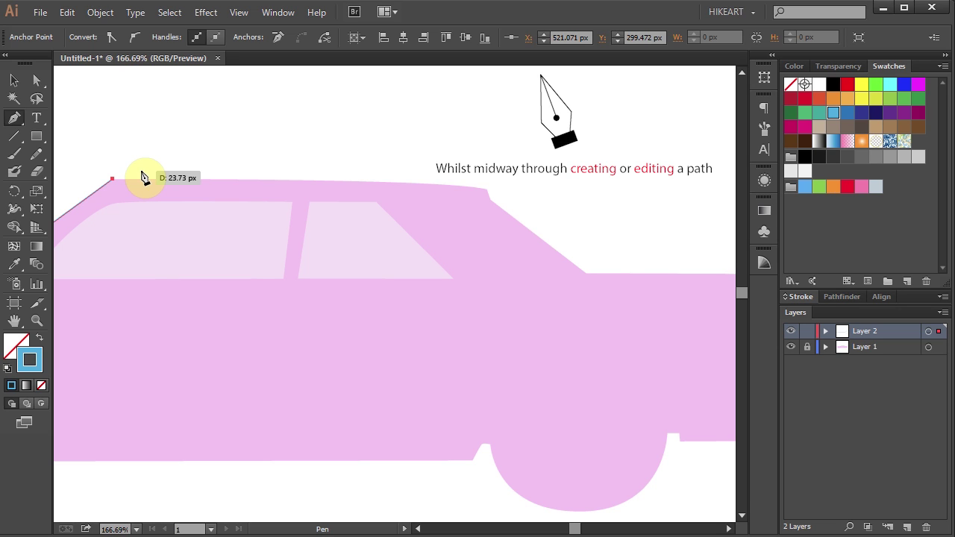
Extend the path along the roof with a curved rear-corner anchor, then down to the trunk.
{"action": "left_click", "coordinate": [485, 189]}
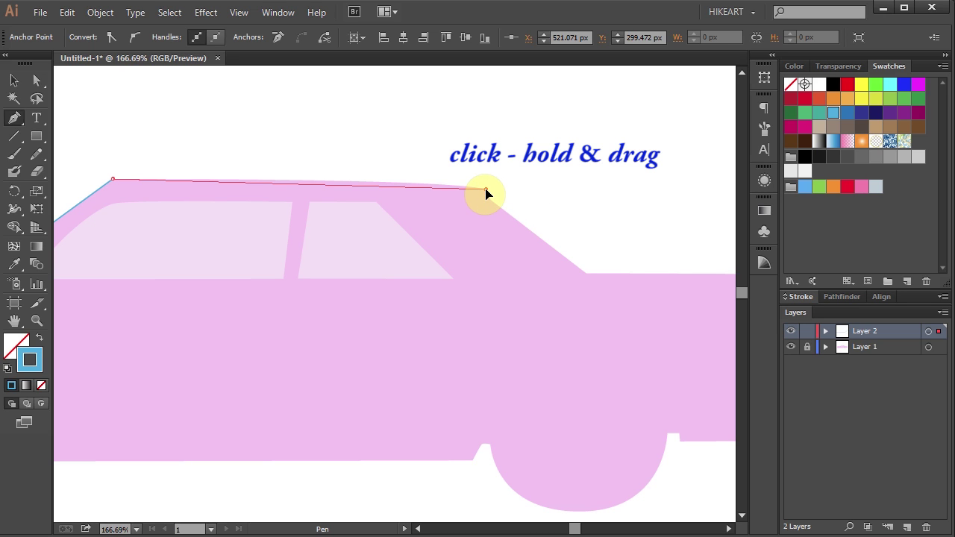
{"action": "left_click_drag", "start_coordinate": [487, 191], "coordinate": [511, 197]}
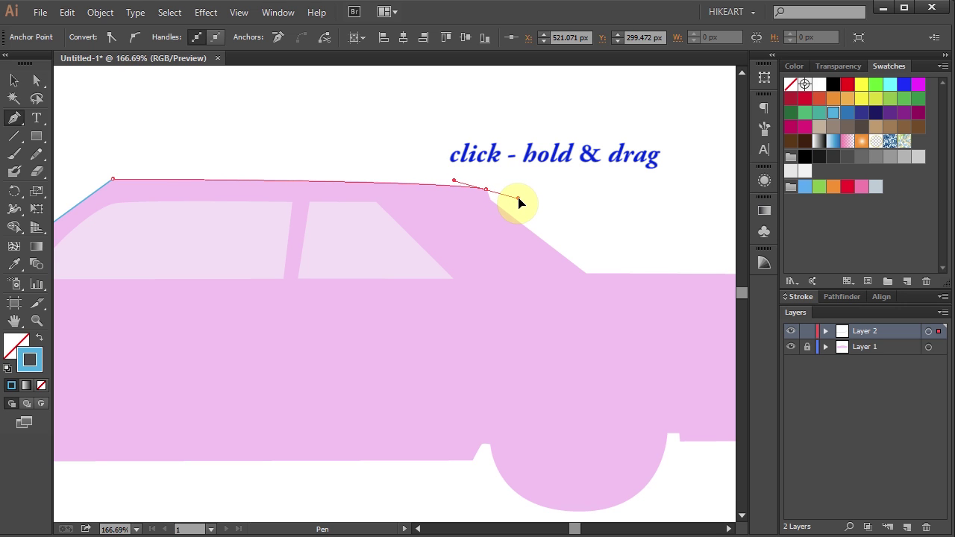
{"action": "left_click_drag", "start_coordinate": [519, 200], "coordinate": [519, 199]}
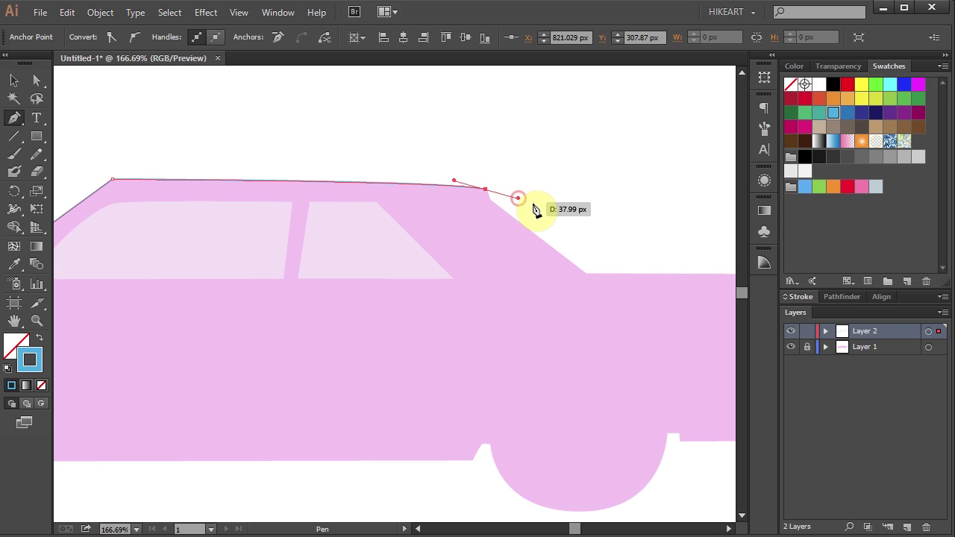
{"action": "left_click", "coordinate": [485, 190]}
{"action": "key", "text": "ctrl+z"}
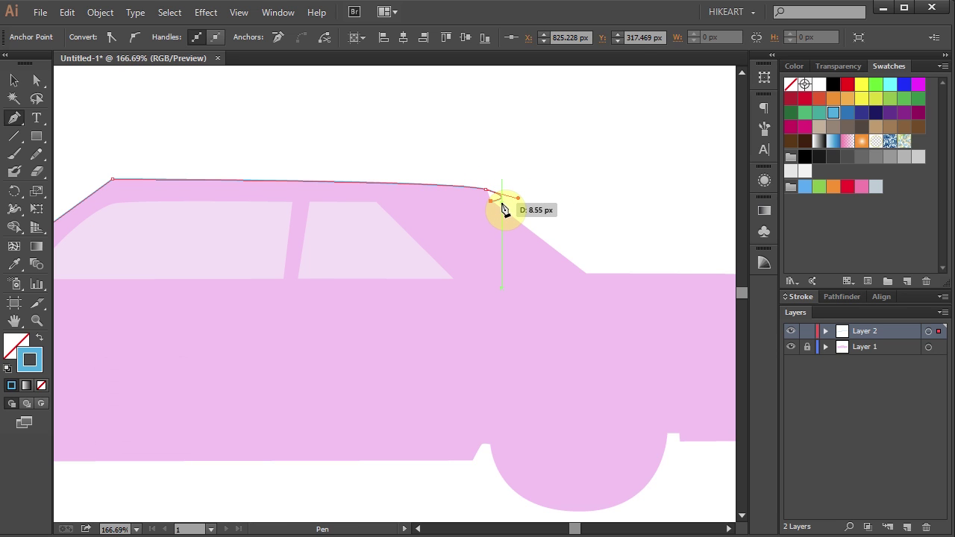
{"action": "key", "text": "ctrl"}
{"action": "left_click_drag", "start_coordinate": [506, 208], "coordinate": [504, 177]}
{"action": "key", "text": "alt"}
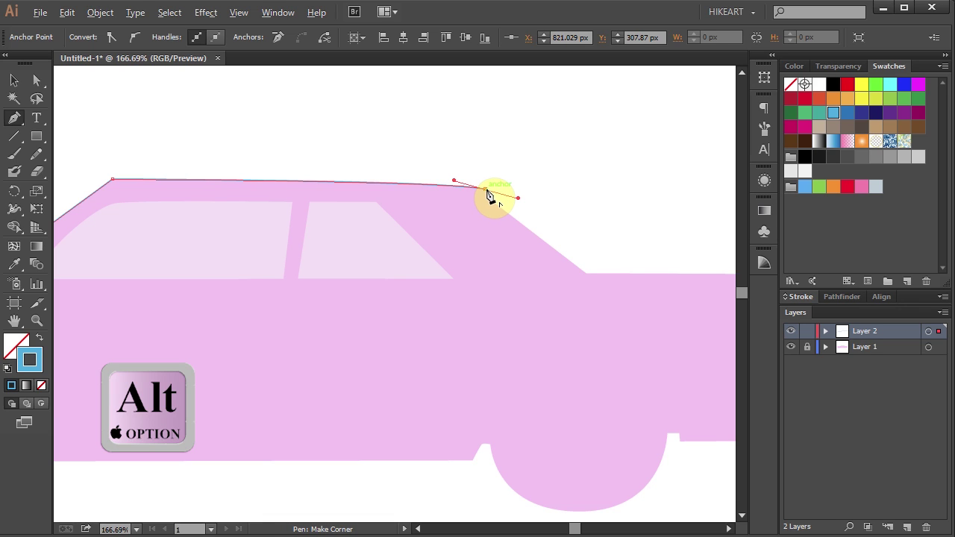
{"action": "left_click", "coordinate": [486, 192]}
{"action": "left_click_drag", "start_coordinate": [493, 207], "coordinate": [498, 208]}
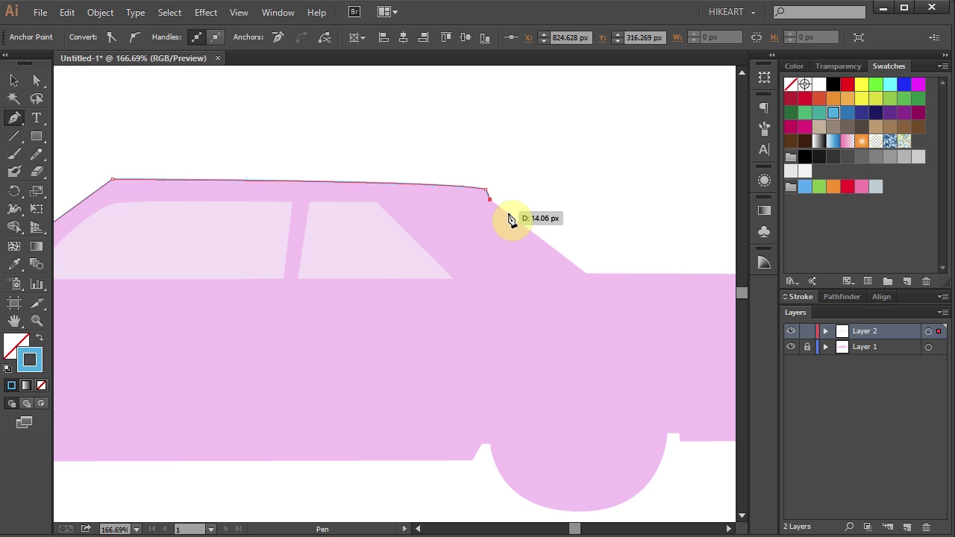
{"action": "left_click", "coordinate": [585, 276]}
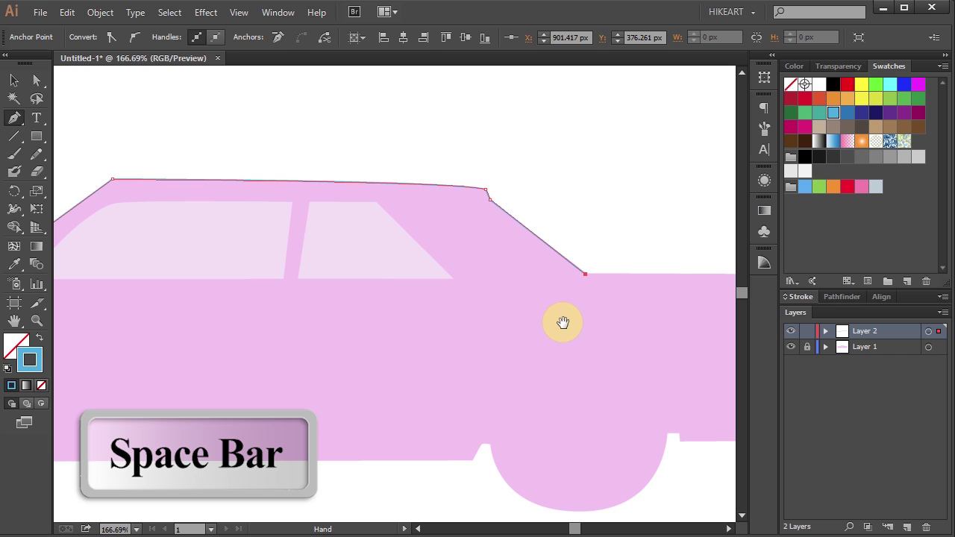
Continue the outline over the rear fin tip and curve it down the rear bumper.
{"action": "key", "text": "space"}
{"action": "left_click_drag", "start_coordinate": [575, 331], "coordinate": [170, 290]}
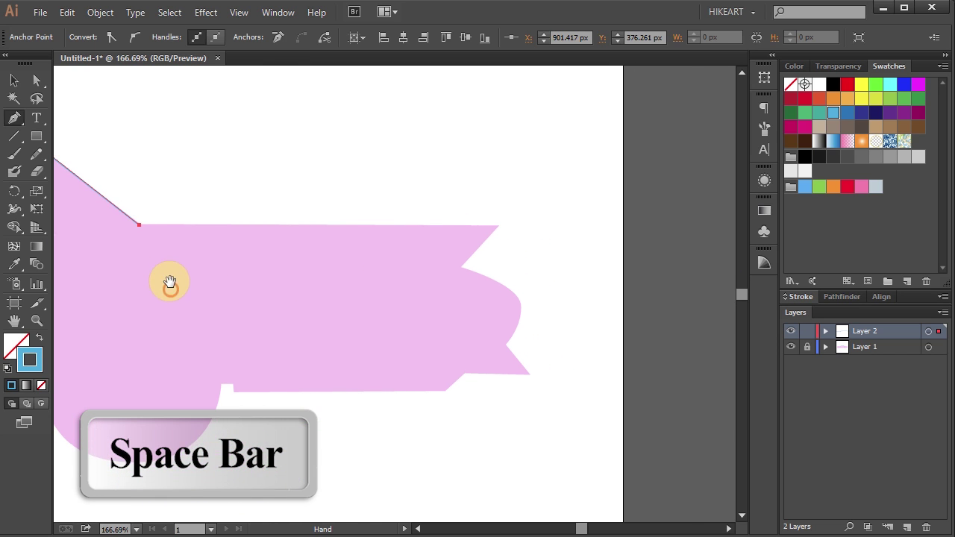
{"action": "left_click", "coordinate": [498, 225]}
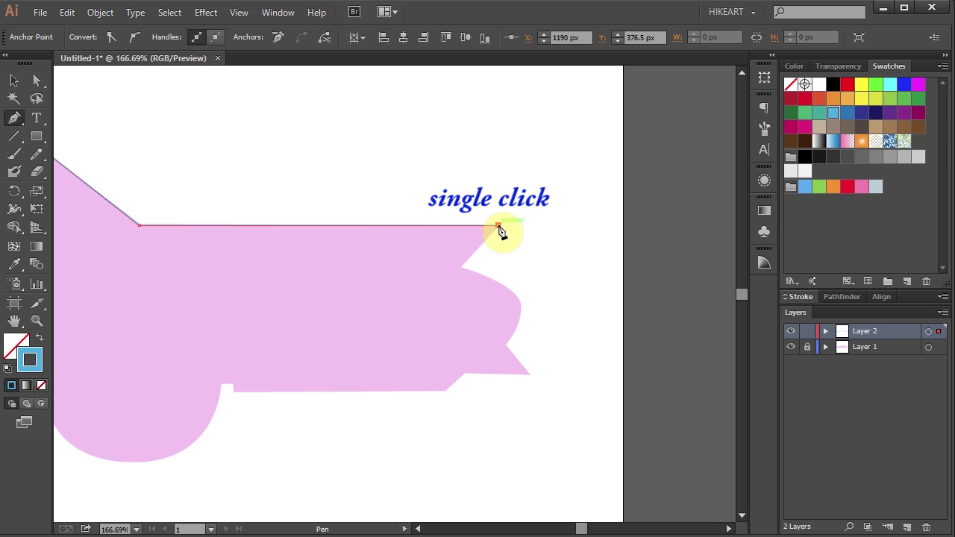
{"action": "left_click", "coordinate": [462, 266]}
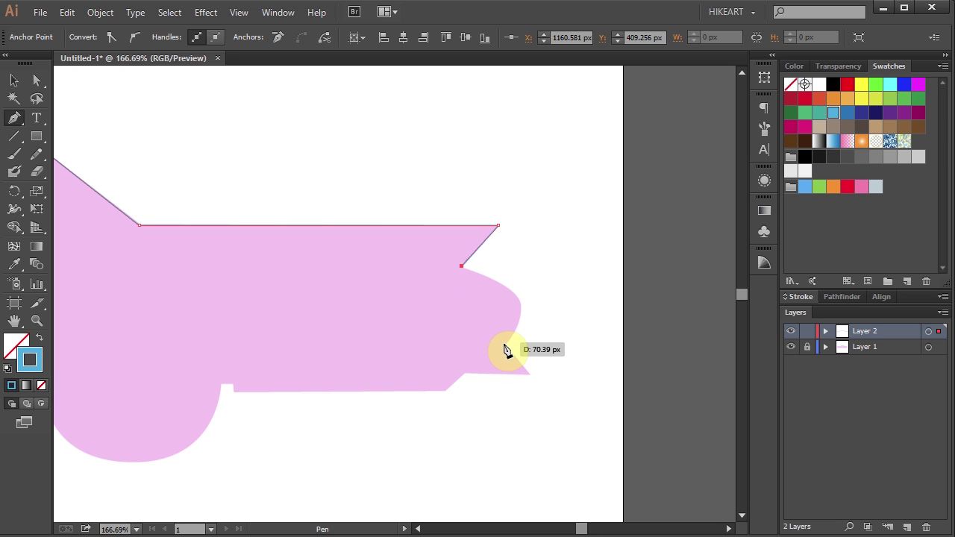
{"action": "left_click", "coordinate": [520, 301]}
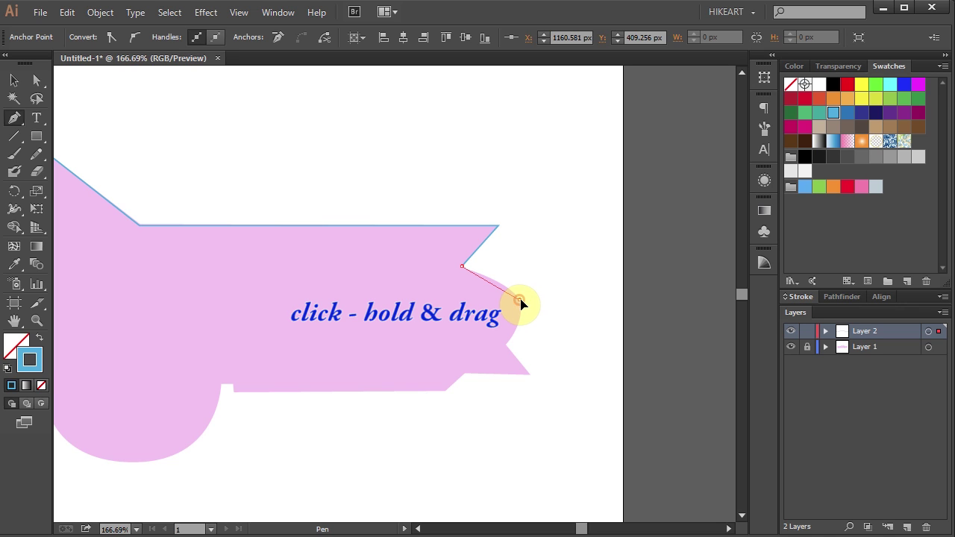
{"action": "left_click_drag", "start_coordinate": [523, 301], "coordinate": [529, 318]}
{"action": "left_click_drag", "start_coordinate": [529, 320], "coordinate": [529, 319]}
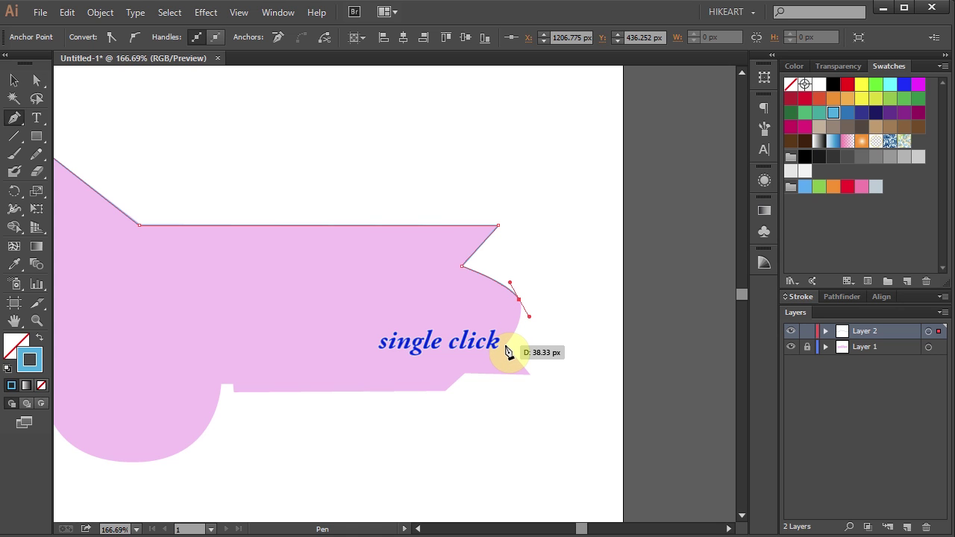
{"action": "left_click", "coordinate": [505, 346]}
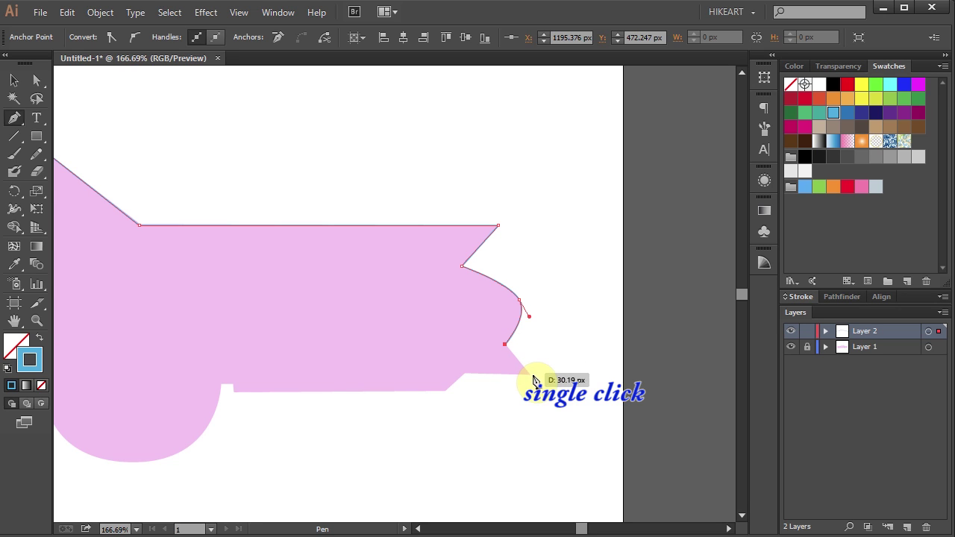
Run the outline along the bottom edge to the rear wheel arch and curve it under the wheel.
{"action": "left_click", "coordinate": [529, 373]}
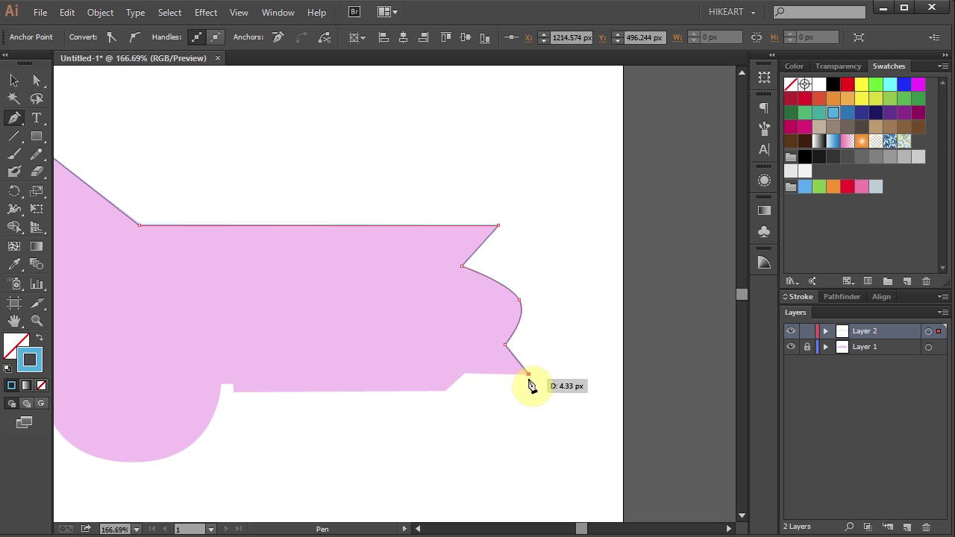
{"action": "left_click", "coordinate": [464, 374]}
{"action": "left_click", "coordinate": [444, 390]}
{"action": "left_click", "coordinate": [233, 392]}
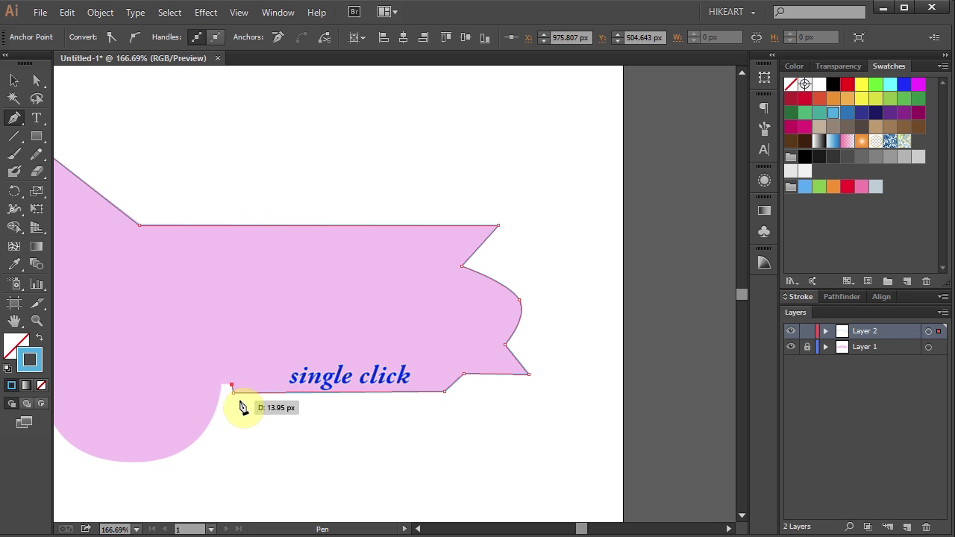
{"action": "left_click", "coordinate": [221, 385]}
{"action": "key", "text": "space"}
{"action": "left_click_drag", "start_coordinate": [182, 339], "coordinate": [415, 309]}
{"action": "left_click_drag", "start_coordinate": [399, 299], "coordinate": [296, 413]}
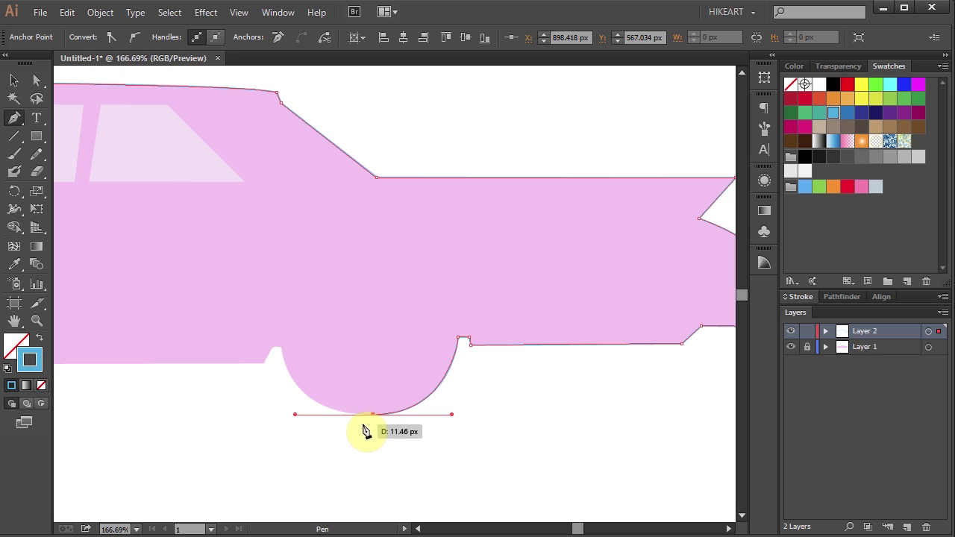
End the rear wheel arch curve at its upper left and adjust its handle to fit the arch.
{"action": "left_click", "coordinate": [283, 348]}
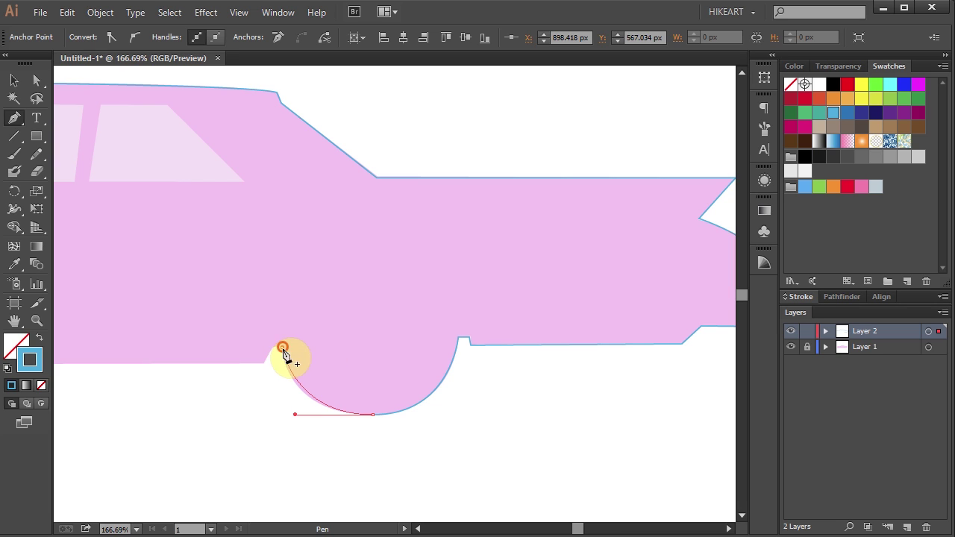
{"action": "key", "text": "z"}
{"action": "left_click_drag", "start_coordinate": [209, 303], "coordinate": [522, 469]}
{"action": "scroll", "coordinate": [273, 367], "scroll_direction": "up", "scroll_amount": 3}
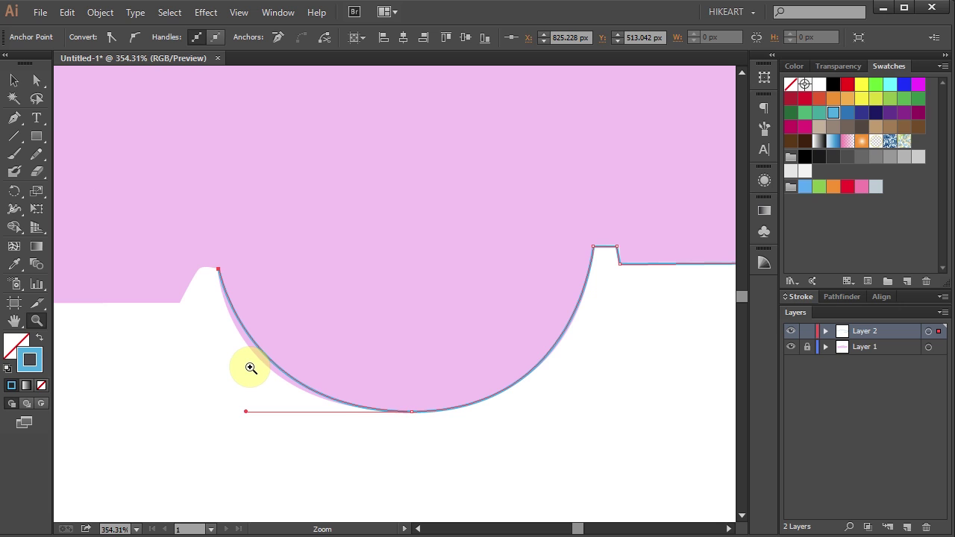
{"action": "key", "text": "p"}
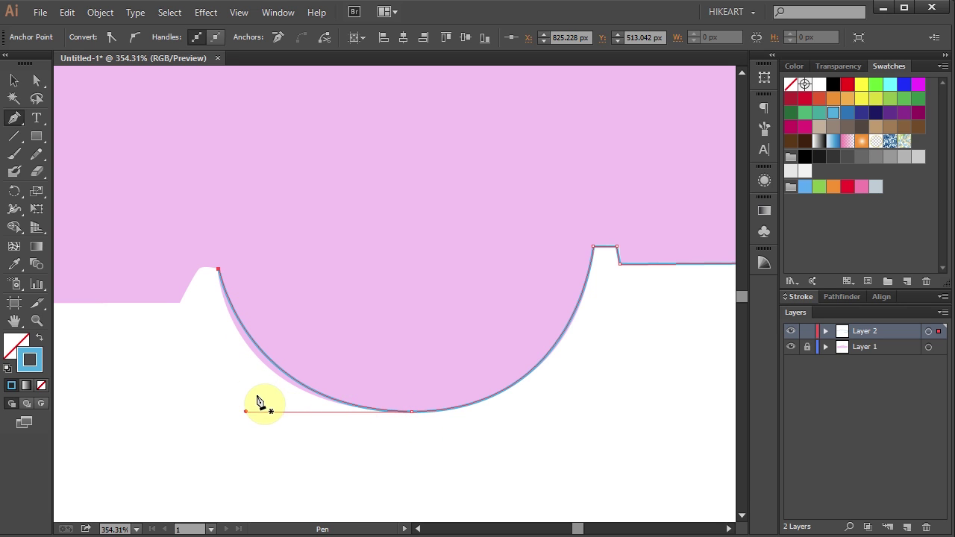
{"action": "key", "text": "alt"}
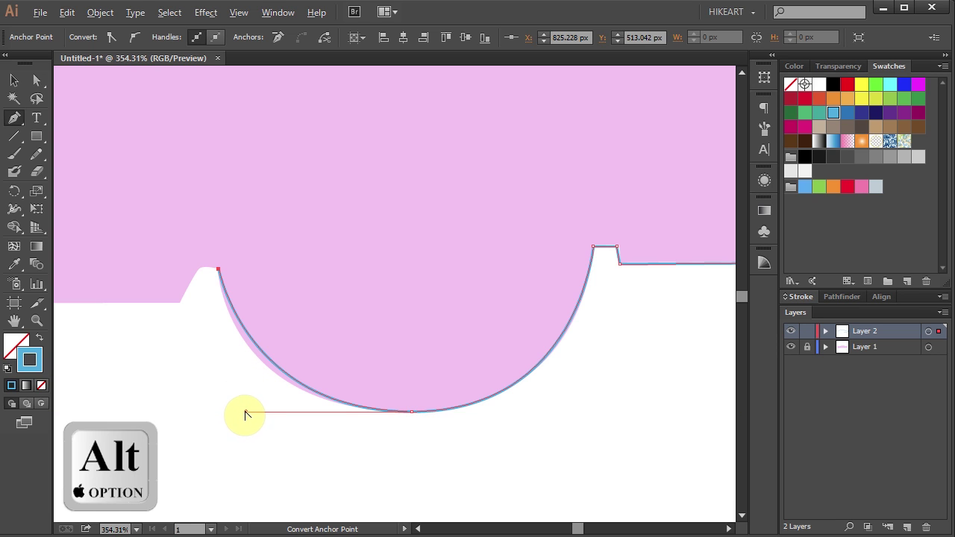
{"action": "mouse_move", "coordinate": [246, 412]}
{"action": "left_mouse_down"}
{"action": "mouse_move", "coordinate": [160, 412]}
{"action": "mouse_move", "coordinate": [228, 411]}
{"action": "left_mouse_up"}
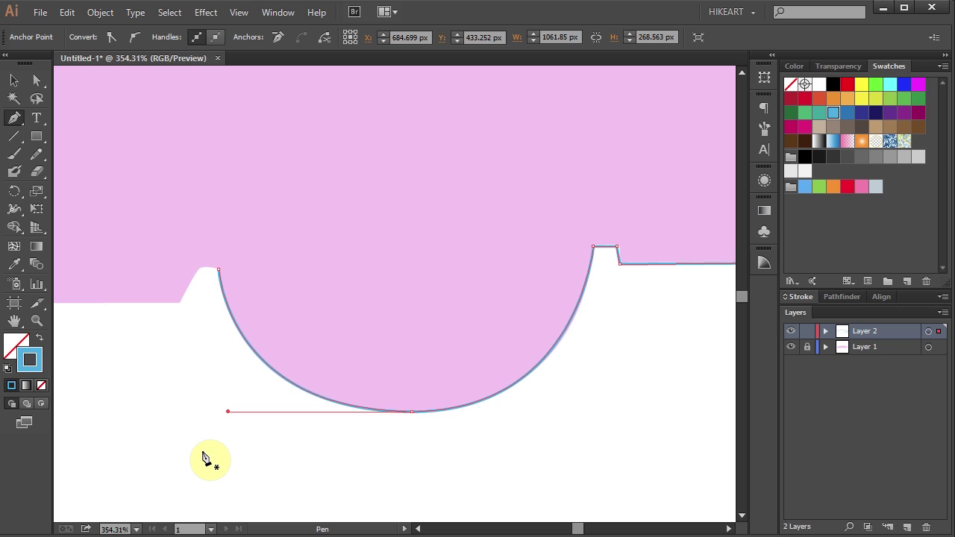
Round the arch's upper corner and drop the path to the lower body edge.
{"action": "left_click", "coordinate": [221, 276]}
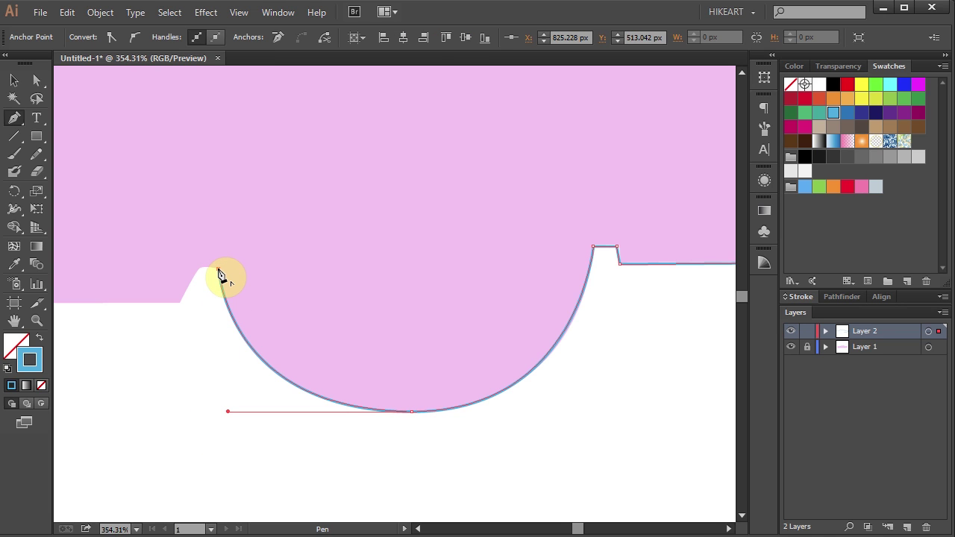
{"action": "left_click_drag", "start_coordinate": [220, 276], "coordinate": [203, 275]}
{"action": "left_click_drag", "start_coordinate": [201, 270], "coordinate": [200, 267]}
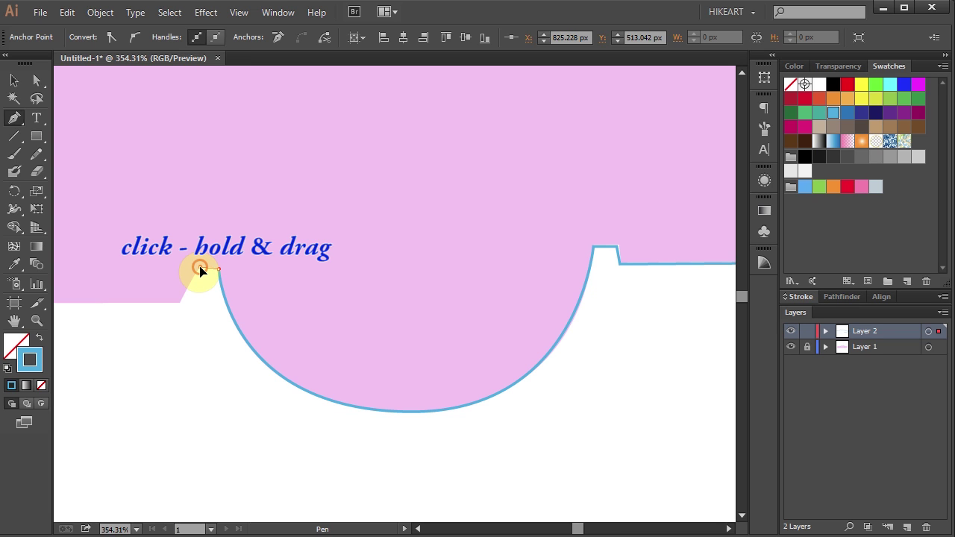
{"action": "left_click", "coordinate": [179, 303]}
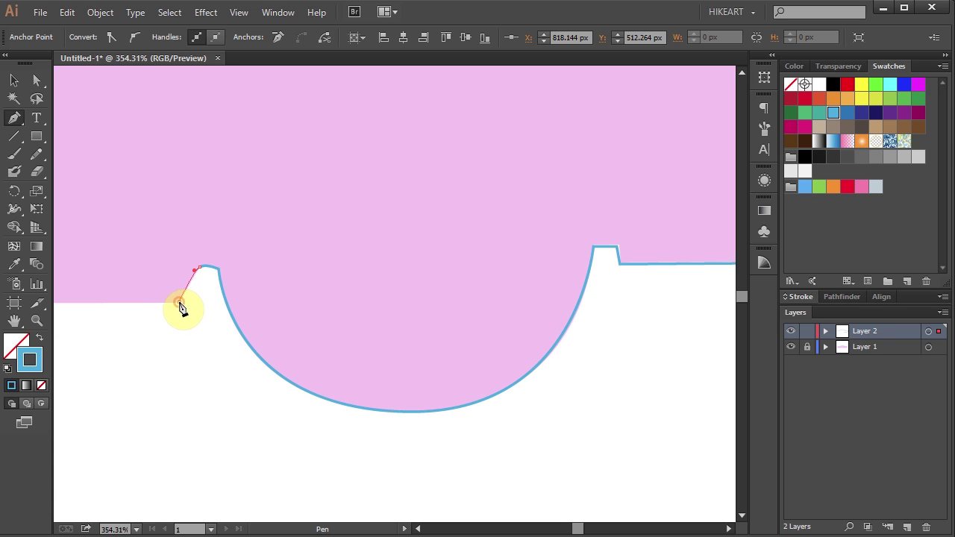
{"action": "left_click_drag", "start_coordinate": [111, 273], "coordinate": [522, 284]}
Zoom out and draw the straight lower-body edge to the front wheel arch's top corner.
{"action": "key", "text": "z"}
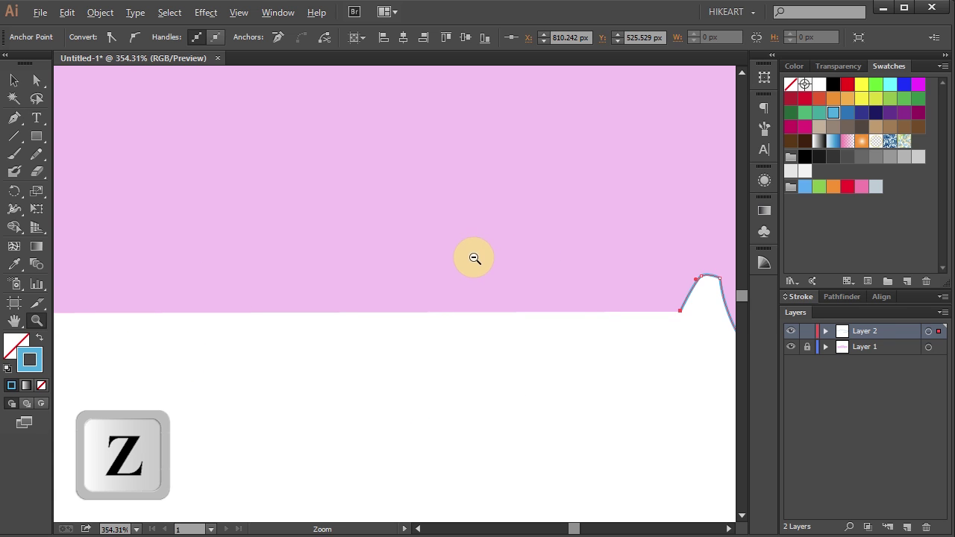
{"action": "left_click", "coordinate": [209, 309], "text": "alt"}
{"action": "left_click", "coordinate": [224, 312], "text": "alt"}
{"action": "left_click", "coordinate": [273, 290], "text": "alt"}
{"action": "key", "text": "p"}
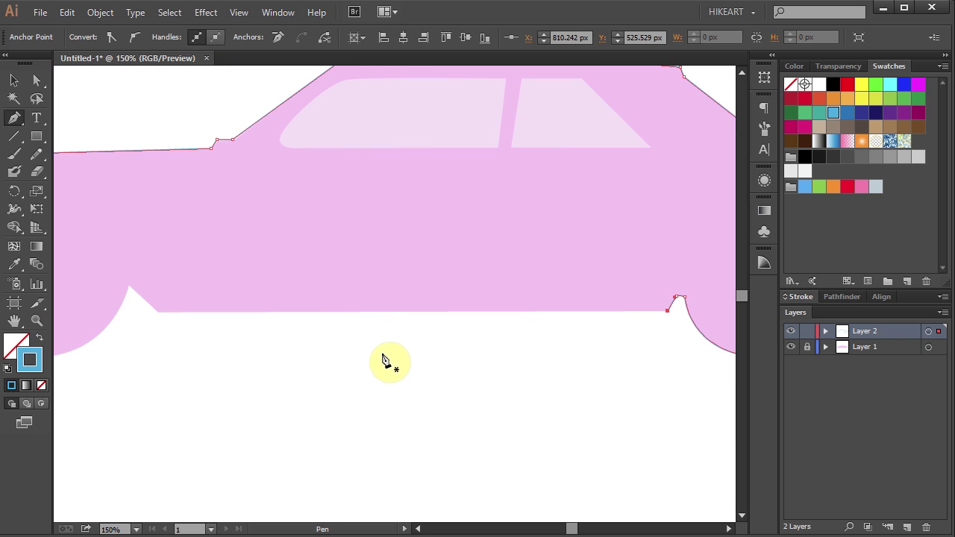
{"action": "left_click", "coordinate": [667, 311]}
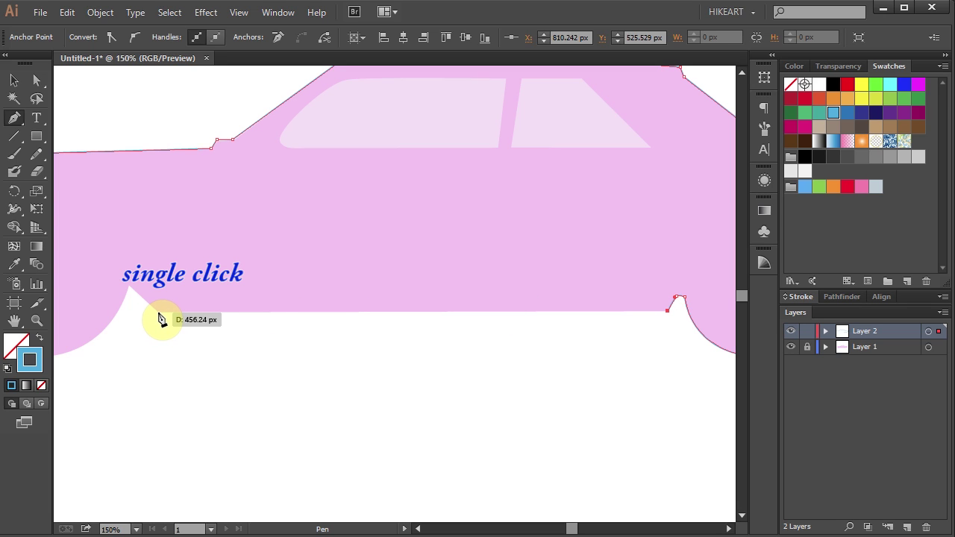
{"action": "left_click", "coordinate": [156, 312]}
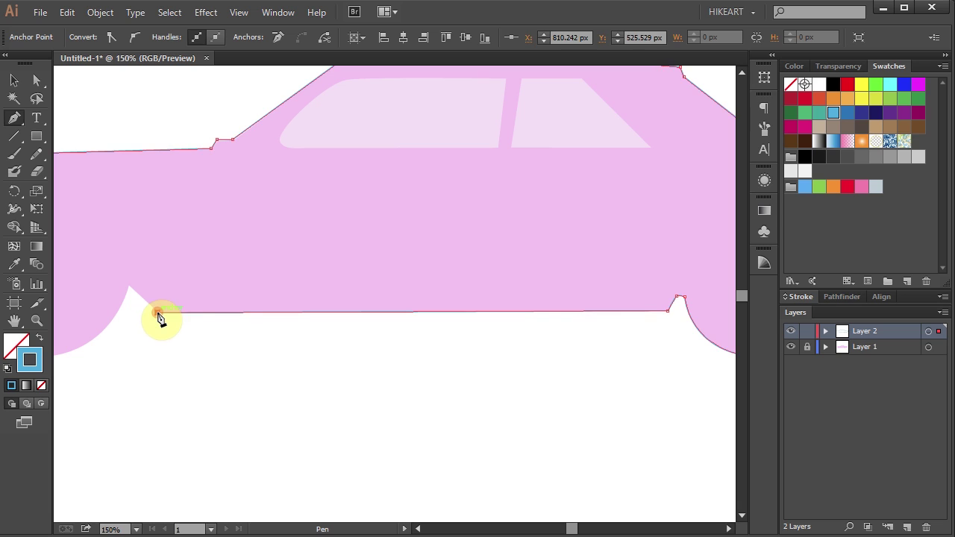
{"action": "left_click", "coordinate": [128, 286]}
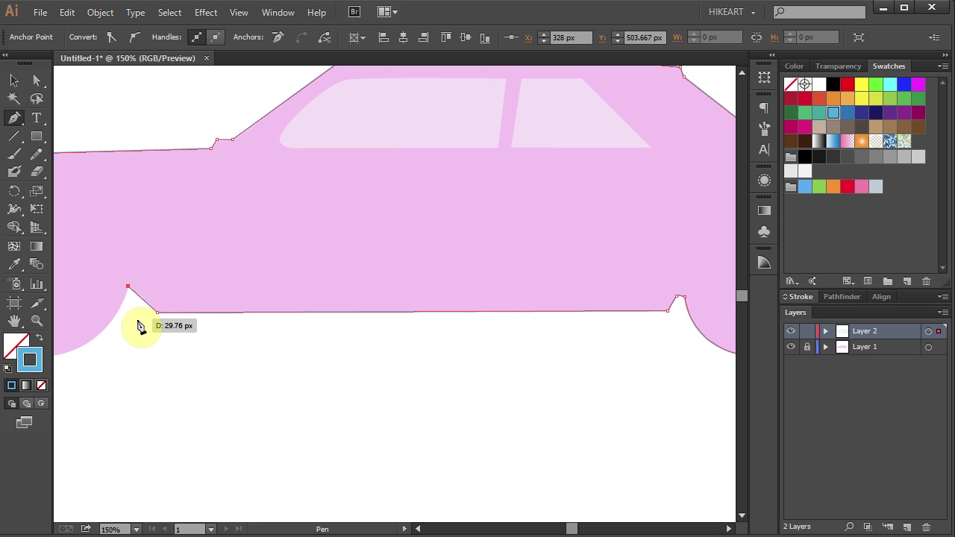
Curve the outline under the front wheel to the arch's front end and refine its handle.
{"action": "key", "text": "space"}
{"action": "left_click_drag", "start_coordinate": [183, 346], "coordinate": [431, 377]}
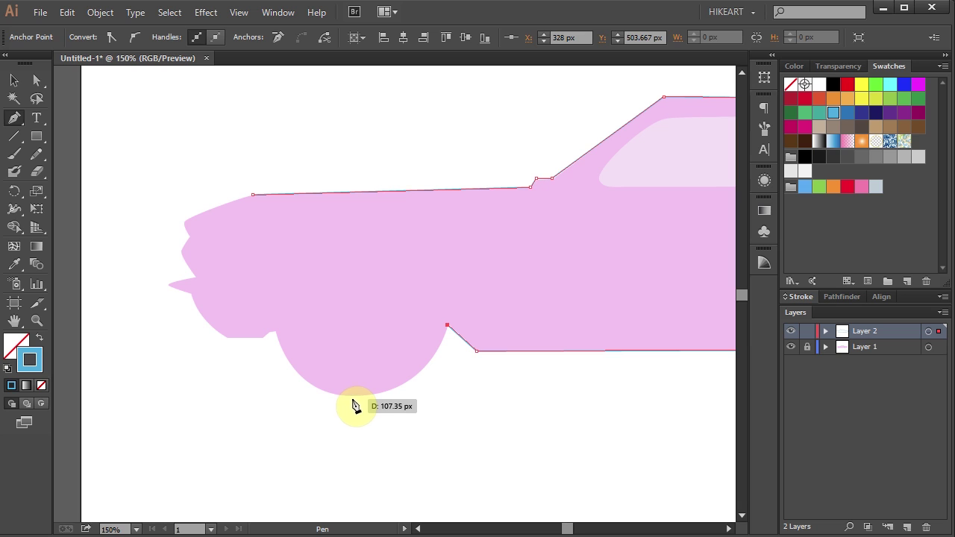
{"action": "left_click_drag", "start_coordinate": [346, 397], "coordinate": [266, 391]}
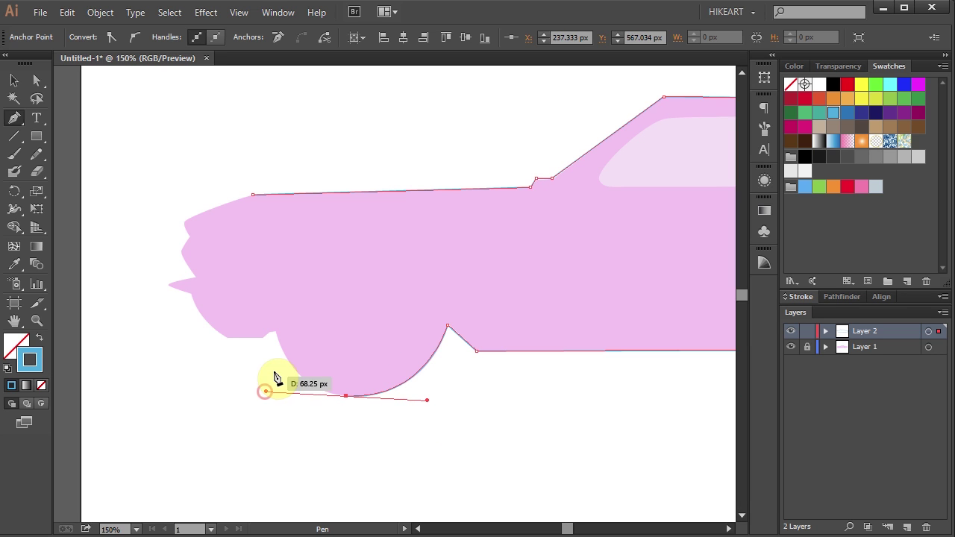
{"action": "left_click", "coordinate": [275, 331]}
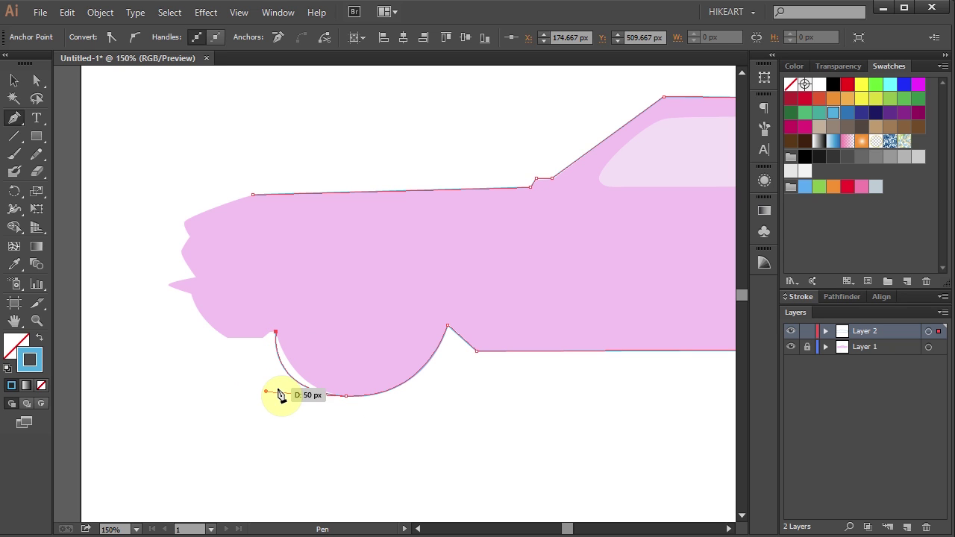
{"action": "key", "text": "alt"}
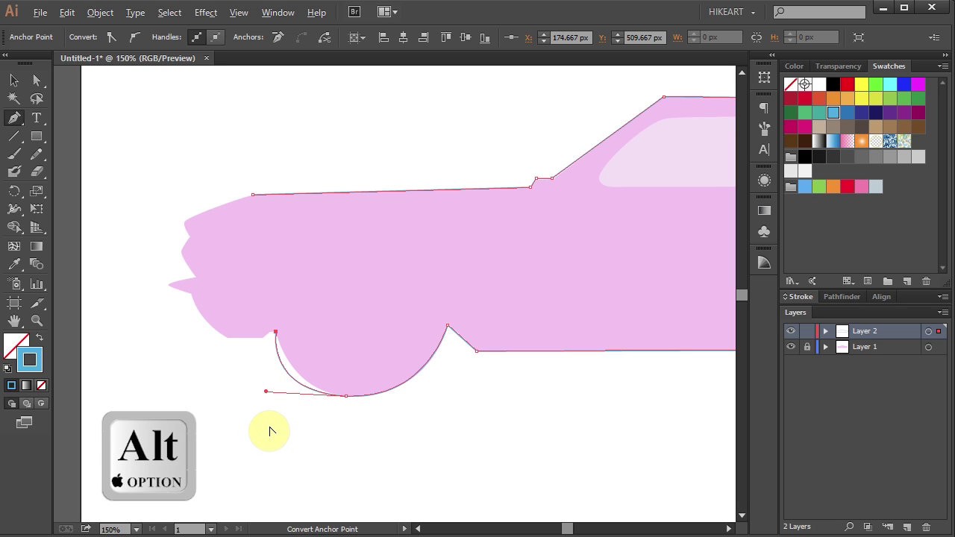
{"action": "left_click_drag", "start_coordinate": [265, 391], "coordinate": [288, 394]}
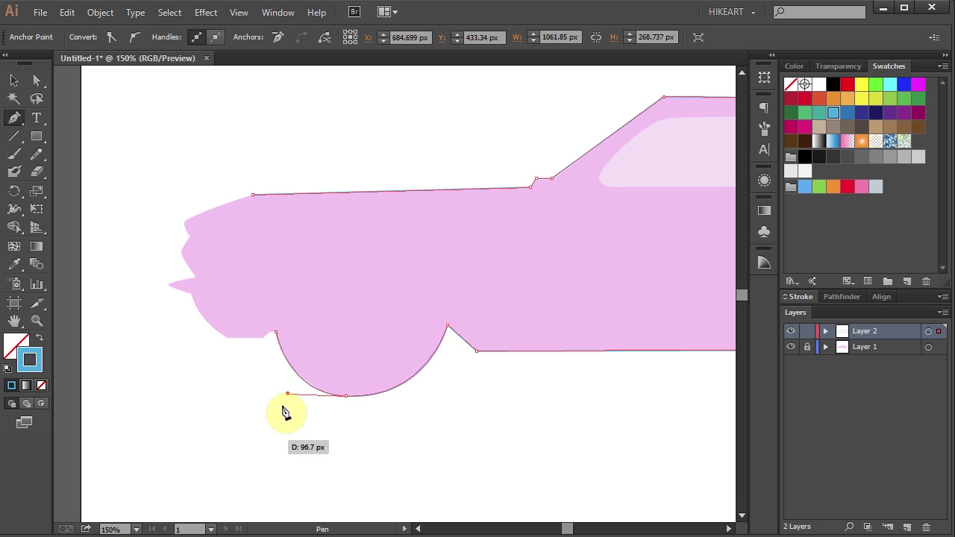
{"action": "key", "text": "z"}
{"action": "left_click_drag", "start_coordinate": [95, 170], "coordinate": [348, 405]}
Trace the front underside and curve the outline up the front bumper to a corner.
{"action": "key", "text": "p"}
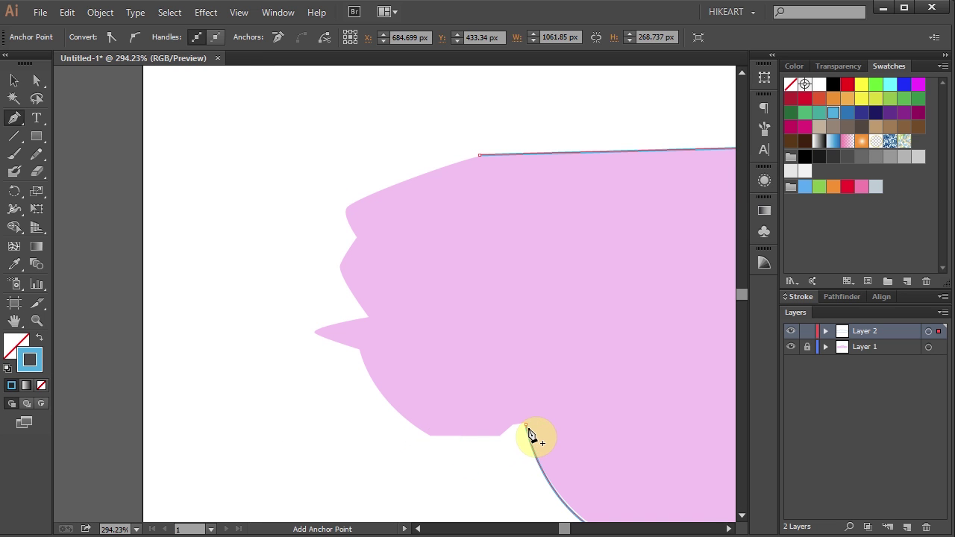
{"action": "left_click_drag", "start_coordinate": [527, 431], "coordinate": [432, 443]}
{"action": "left_click", "coordinate": [498, 435]}
{"action": "left_click", "coordinate": [429, 436]}
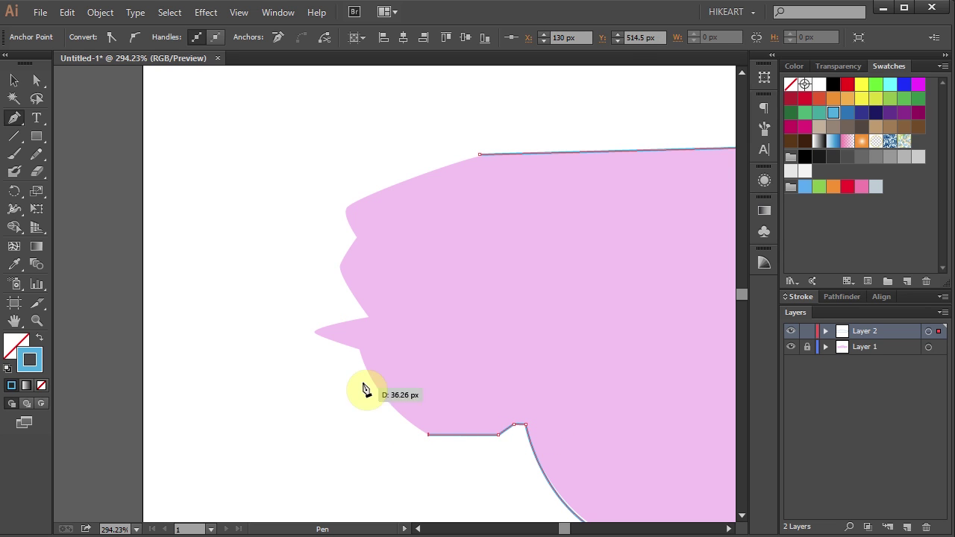
{"action": "left_click_drag", "start_coordinate": [360, 348], "coordinate": [347, 298]}
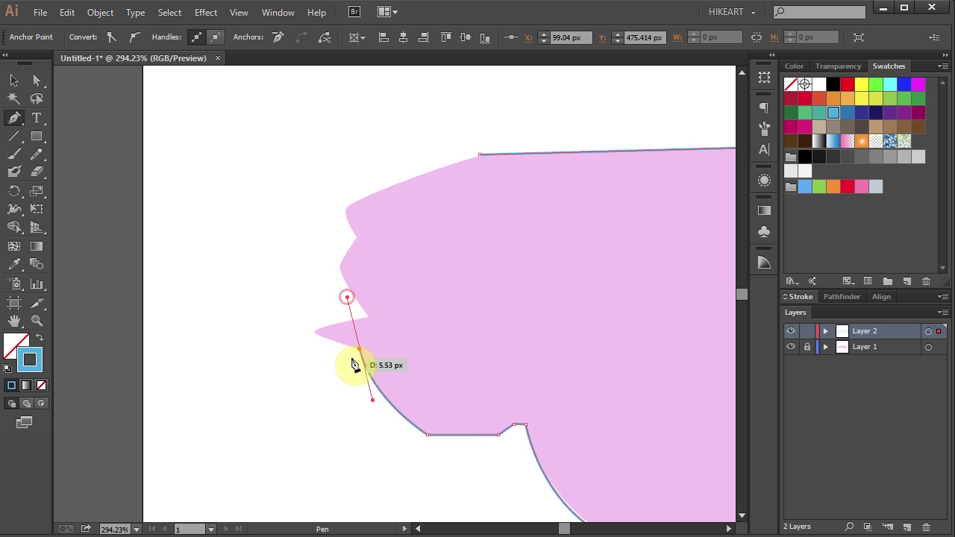
{"action": "key", "text": "alt"}
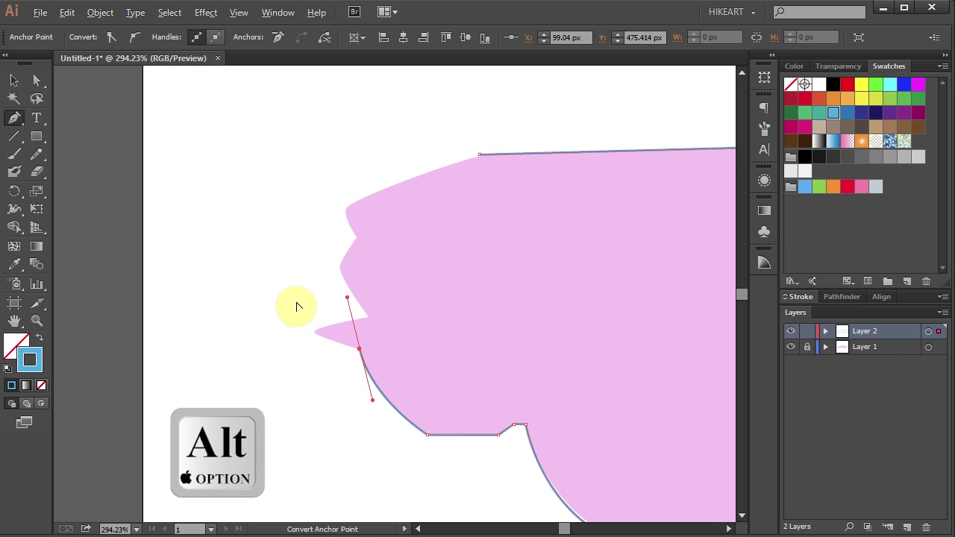
{"action": "left_click", "coordinate": [360, 349], "text": "alt"}
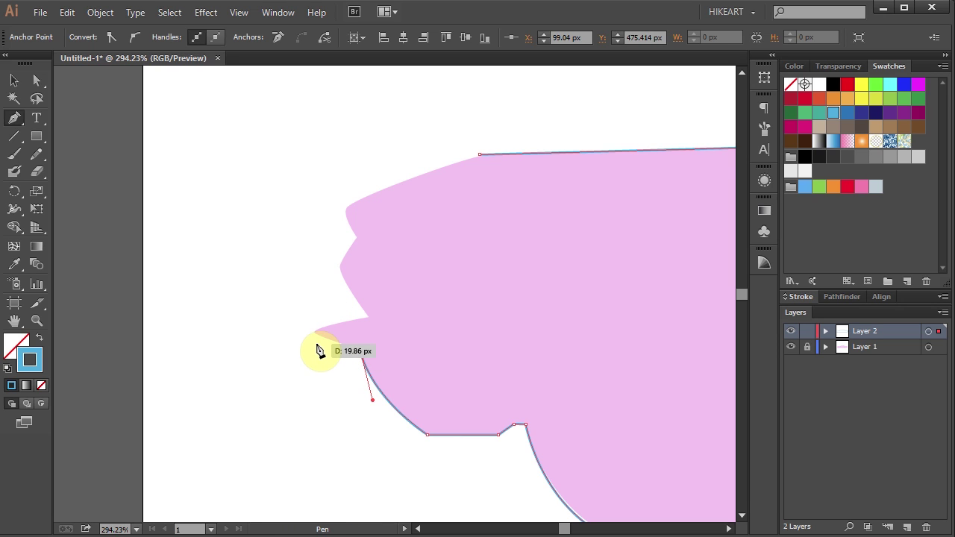
Outline the front spike, grille and nose, closing the path at the starting anchor.
{"action": "left_click", "coordinate": [315, 333]}
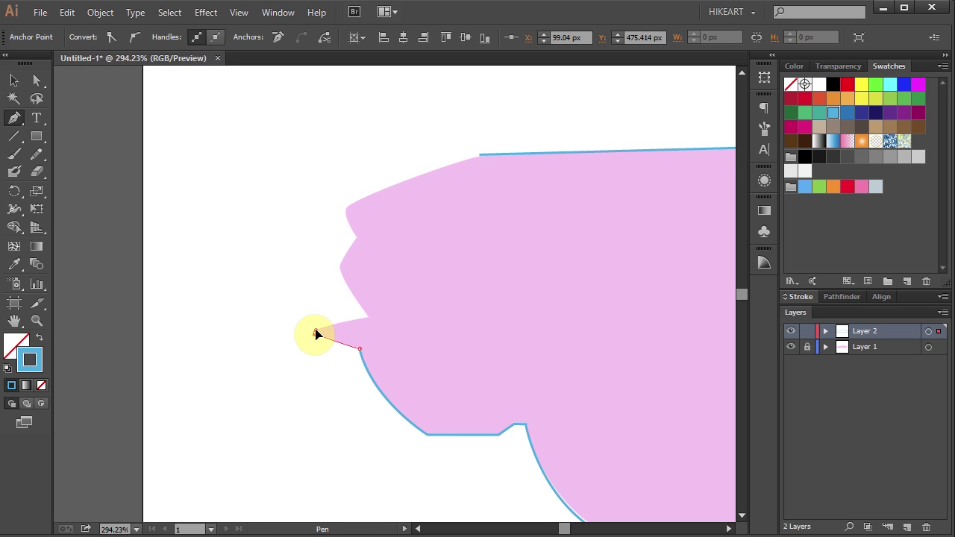
{"action": "left_click", "coordinate": [367, 316]}
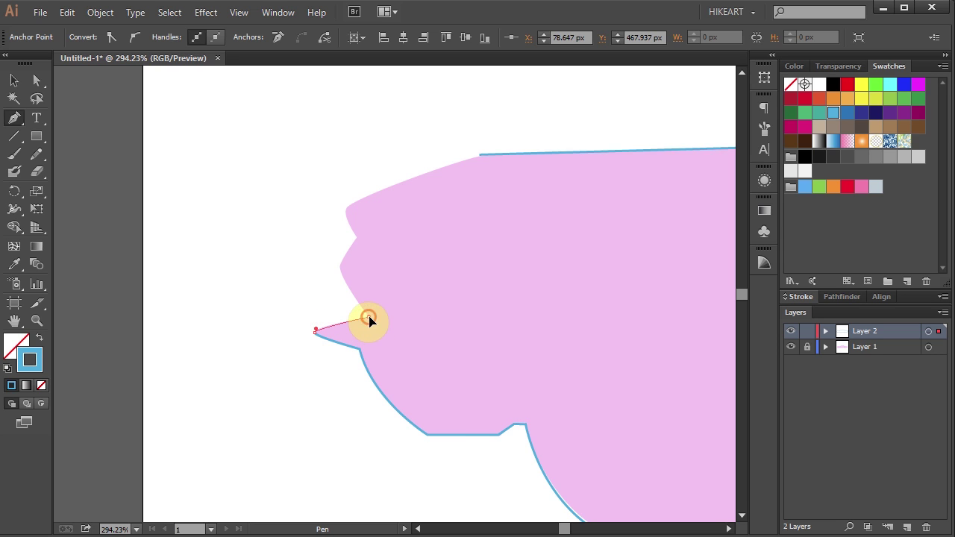
{"action": "left_click_drag", "start_coordinate": [342, 273], "coordinate": [340, 267]}
{"action": "left_click", "coordinate": [340, 267]}
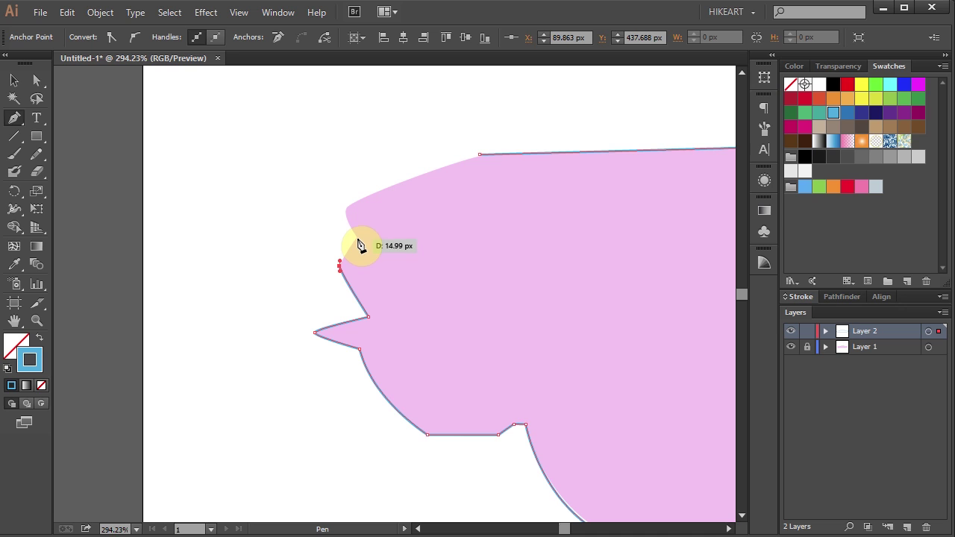
{"action": "left_click", "coordinate": [355, 238]}
{"action": "left_click_drag", "start_coordinate": [348, 214], "coordinate": [346, 211]}
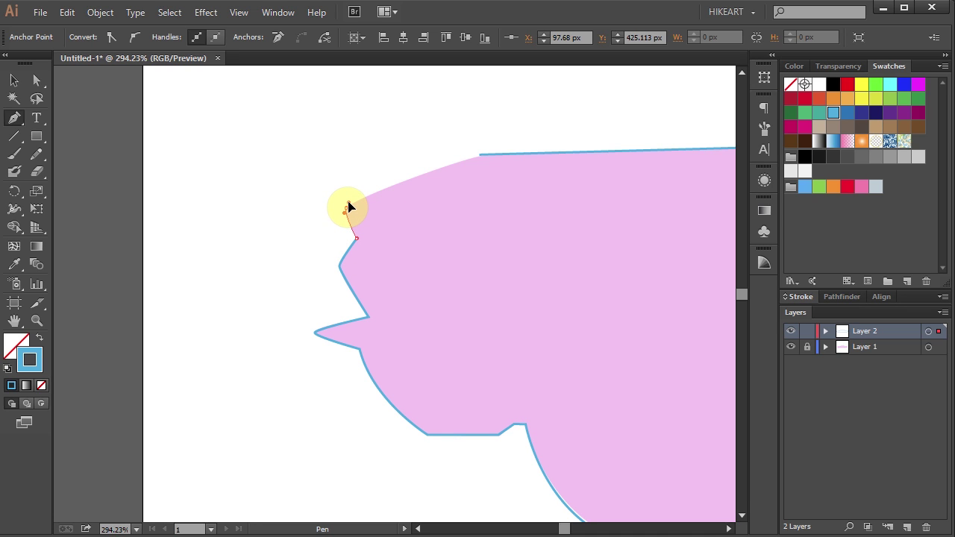
{"action": "left_click_drag", "start_coordinate": [348, 207], "coordinate": [348, 203]}
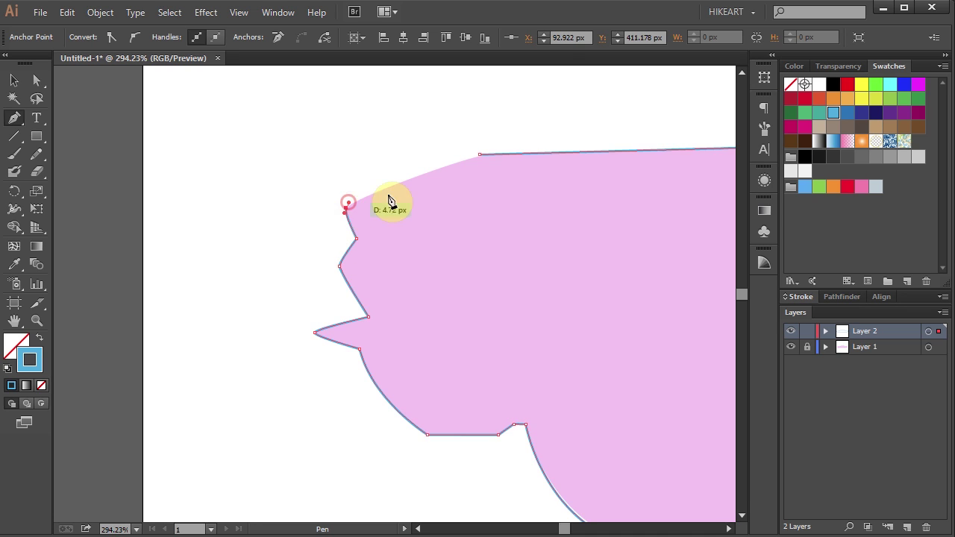
{"action": "left_click", "coordinate": [480, 156]}
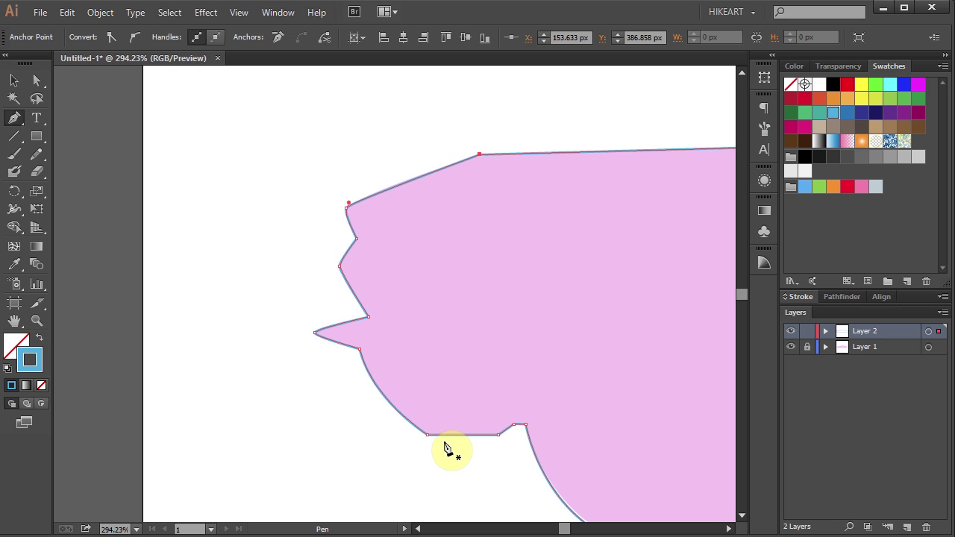
{"action": "left_click_drag", "start_coordinate": [556, 469], "coordinate": [386, 380]}
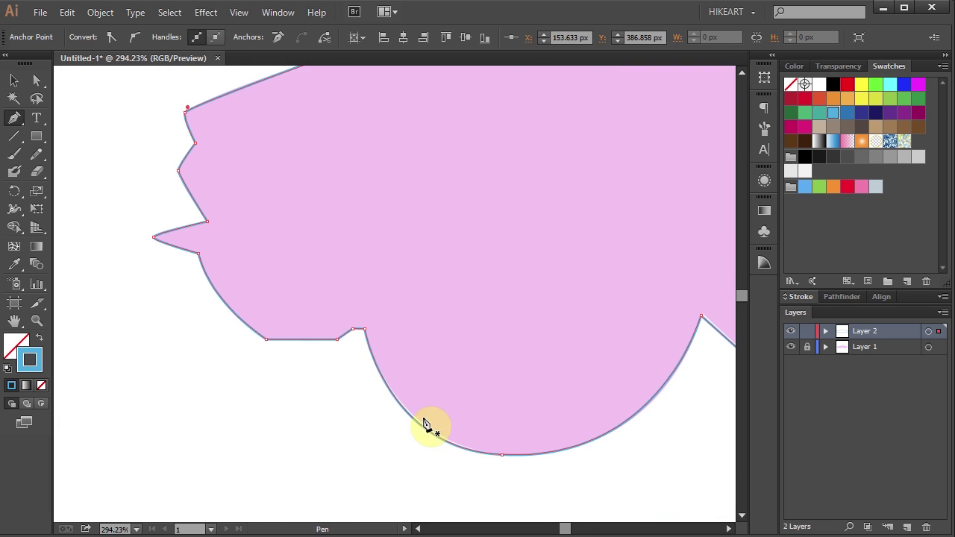
Zoom in and reshape the front wheel arch curve with one direction handle using Direct Selection.
{"action": "key", "text": "z"}
{"action": "left_click_drag", "start_coordinate": [295, 313], "coordinate": [550, 495]}
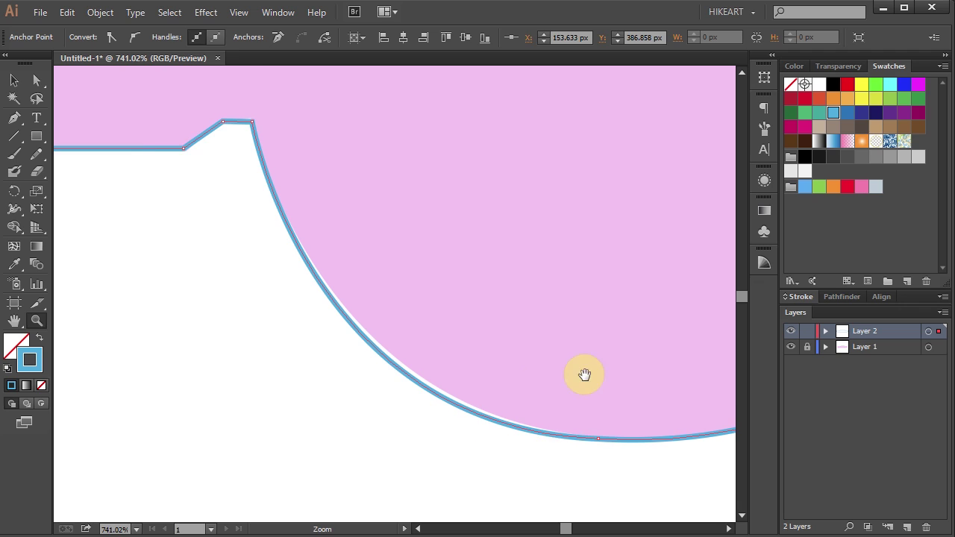
{"action": "key", "text": "a"}
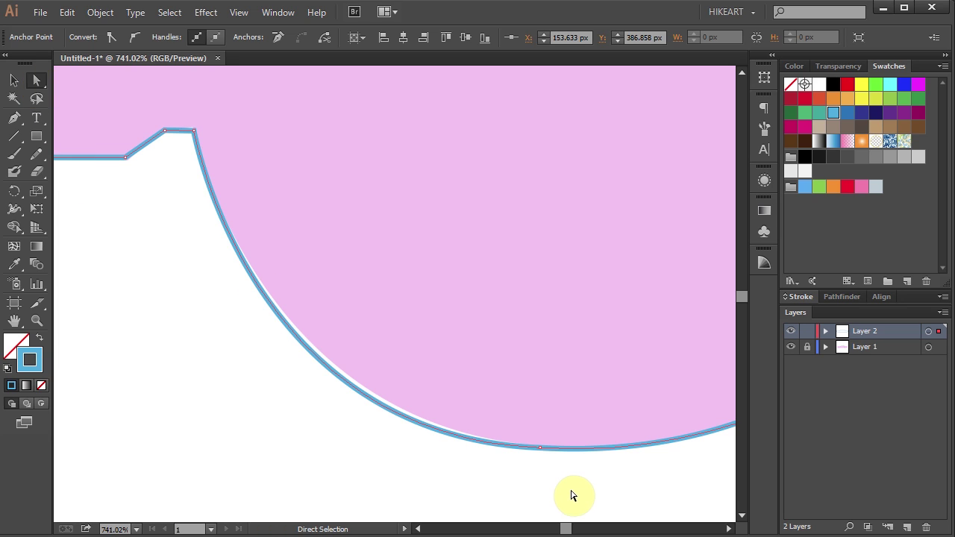
{"action": "left_click_drag", "start_coordinate": [569, 490], "coordinate": [506, 421]}
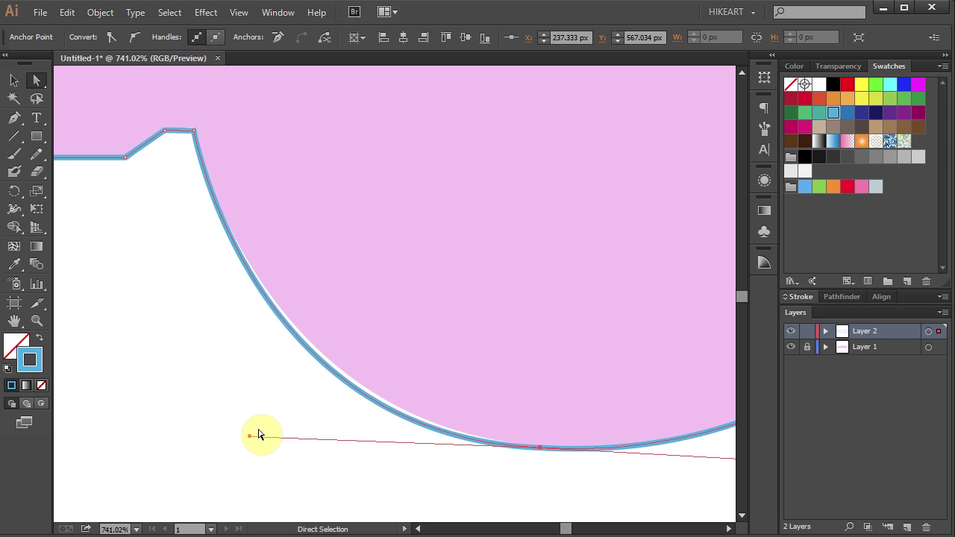
{"action": "key", "text": "alt"}
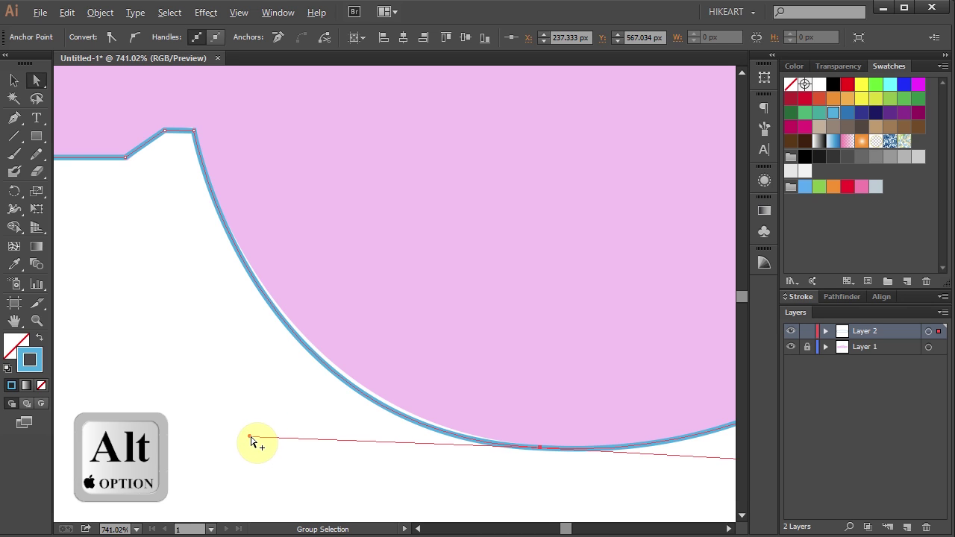
{"action": "left_click_drag", "start_coordinate": [250, 434], "coordinate": [251, 423]}
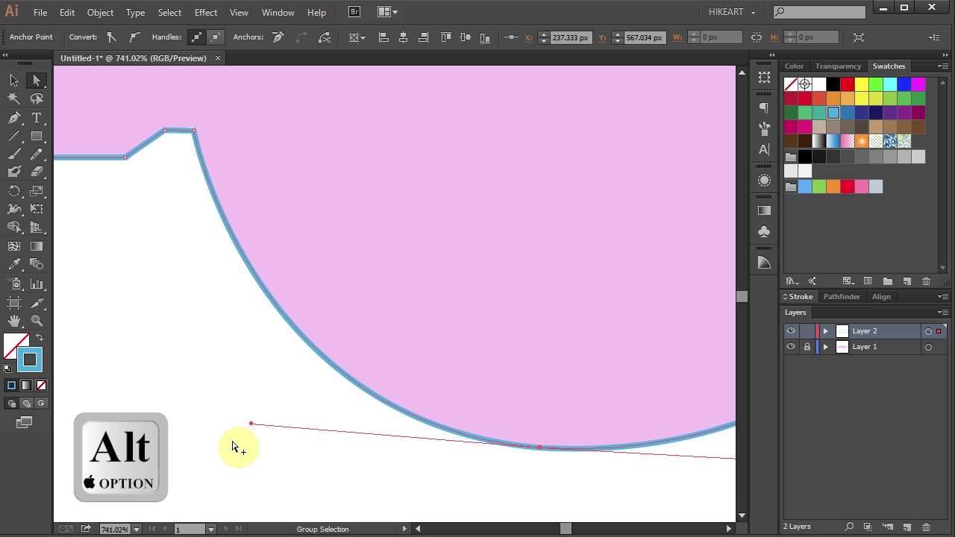
Nudge the roof corner anchor down and adjust the windshield corner's handle.
{"action": "left_click_drag", "start_coordinate": [166, 288], "coordinate": [256, 207]}
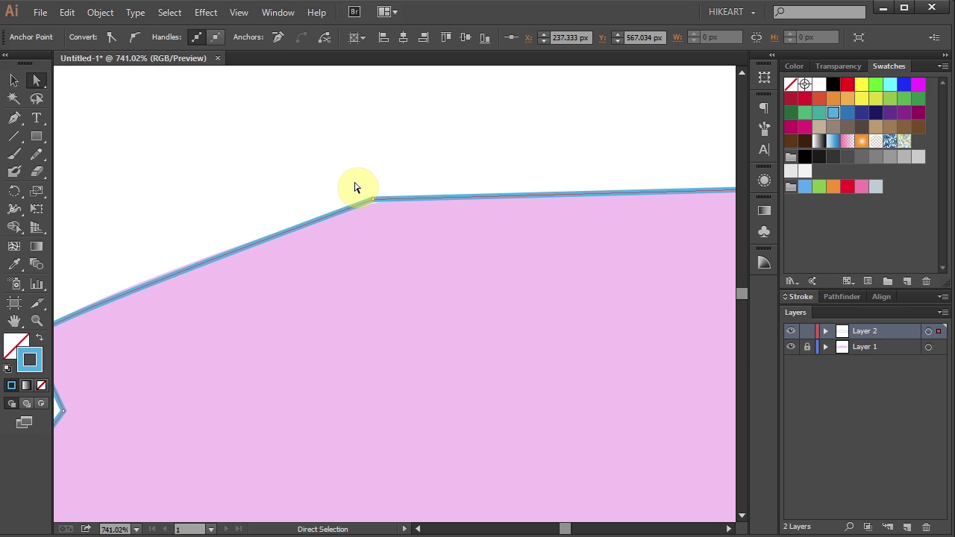
{"action": "left_click_drag", "start_coordinate": [358, 184], "coordinate": [384, 217]}
{"action": "left_click", "coordinate": [373, 201]}
{"action": "left_click_drag", "start_coordinate": [374, 206], "coordinate": [373, 211]}
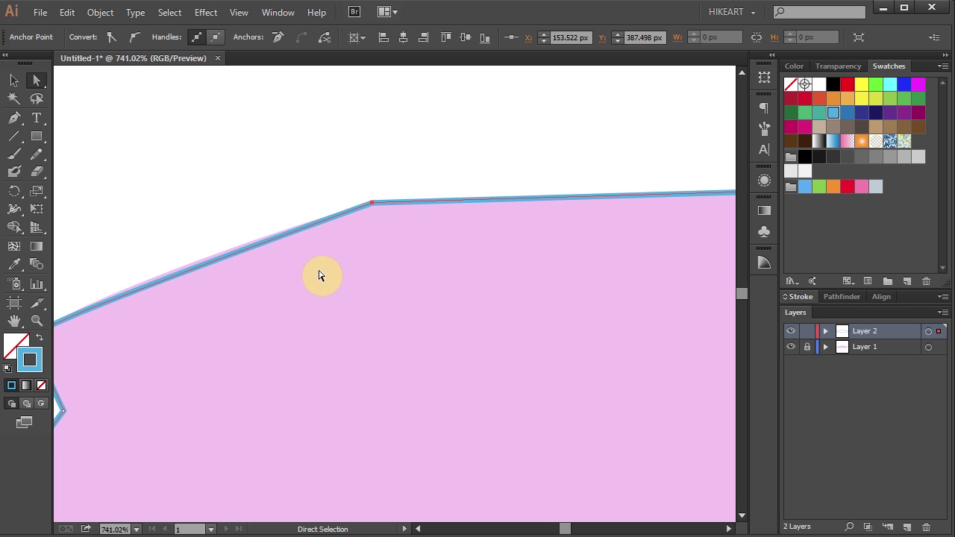
{"action": "key", "text": "space"}
{"action": "left_click_drag", "start_coordinate": [309, 271], "coordinate": [398, 229]}
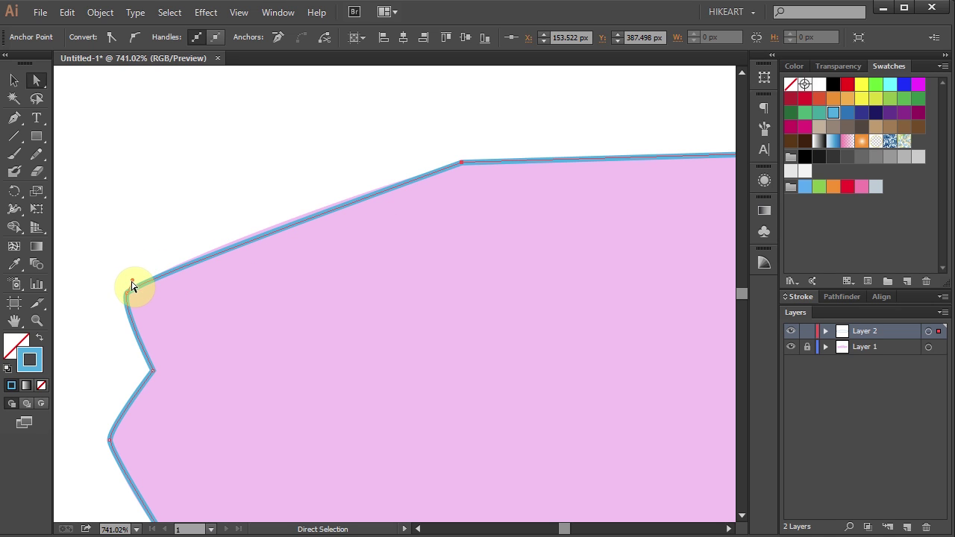
{"action": "key", "text": "alt"}
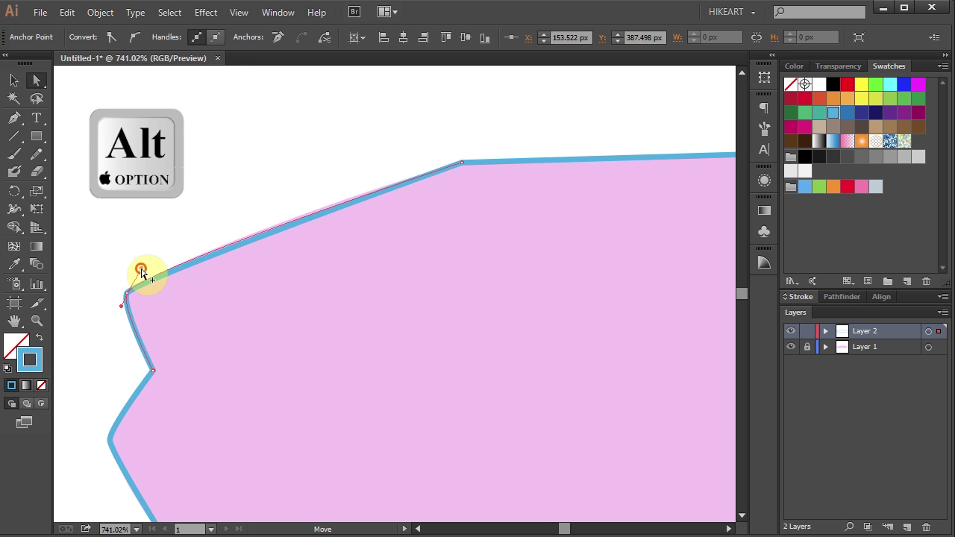
{"action": "left_click_drag", "start_coordinate": [141, 274], "coordinate": [141, 274]}
Move anchors to smooth kinks so the outline follows the car's edge.
{"action": "key", "text": "space"}
{"action": "mouse_move", "coordinate": [465, 303]}
{"action": "left_mouse_down"}
{"action": "mouse_move", "coordinate": [465, 284]}
{"action": "mouse_move", "coordinate": [435, 325]}
{"action": "mouse_move", "coordinate": [477, 284]}
{"action": "mouse_move", "coordinate": [321, 341]}
{"action": "left_mouse_up"}
{"action": "left_click_drag", "start_coordinate": [336, 282], "coordinate": [469, 214]}
{"action": "key", "text": "space"}
{"action": "left_click_drag", "start_coordinate": [514, 344], "coordinate": [590, 399]}
{"action": "key", "text": "space"}
{"action": "left_click_drag", "start_coordinate": [466, 355], "coordinate": [284, 388]}
{"action": "key", "text": "space"}
{"action": "key", "text": "space"}
Reshape the rear wheel arch curve from its bottom anchor, then fit the artboard in the window.
{"action": "left_click_drag", "start_coordinate": [194, 515], "coordinate": [427, 263]}
{"action": "left_click", "coordinate": [170, 496]}
{"action": "left_click", "coordinate": [170, 496], "text": "alt"}
{"action": "left_click_drag", "start_coordinate": [445, 485], "coordinate": [465, 469]}
{"action": "scroll", "coordinate": [565, 358], "scroll_direction": "left", "scroll_amount": 5}
{"action": "key", "text": "ctrl+0"}
Trace the front window with the Pen tool as a closed path with a curved, rounded top corner.
{"action": "key", "text": "z"}
{"action": "left_click_drag", "start_coordinate": [258, 187], "coordinate": [491, 304]}
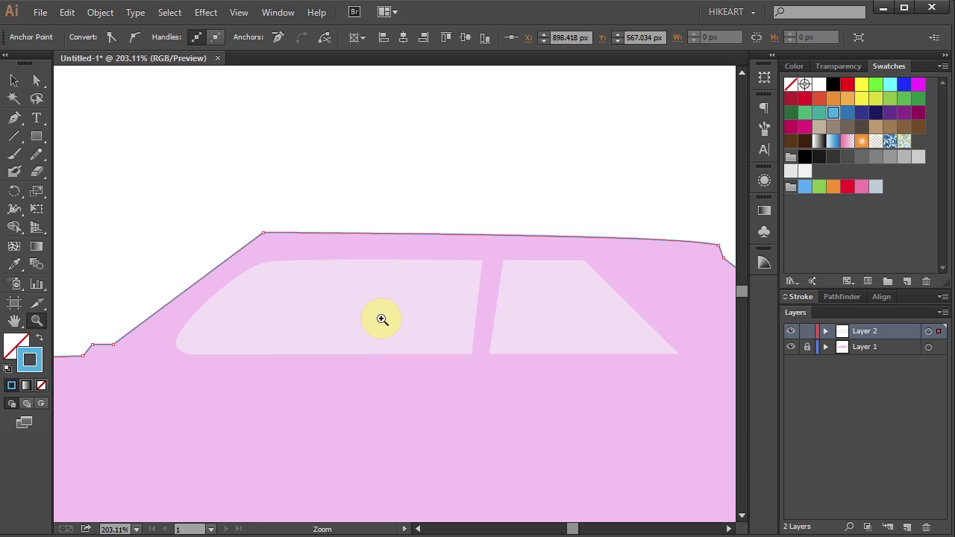
{"action": "key", "text": "p"}
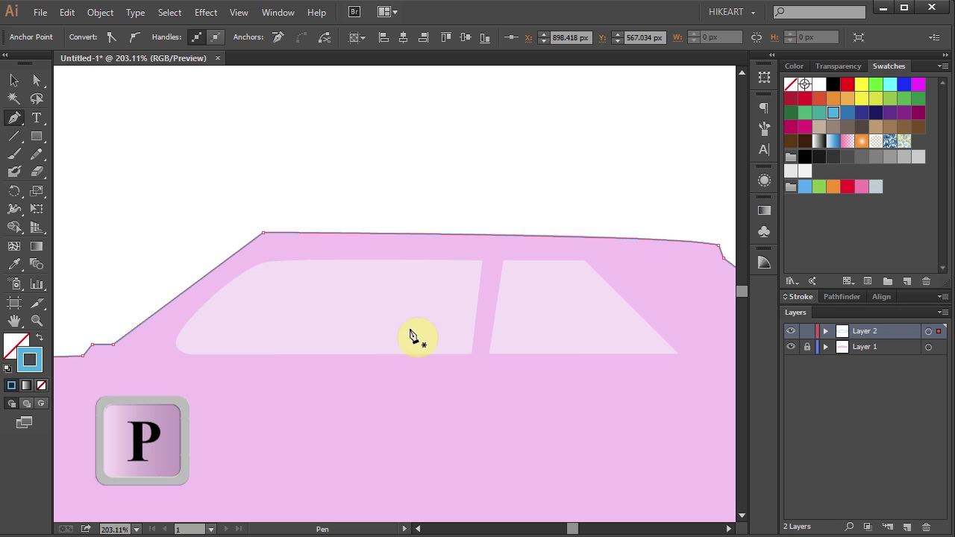
{"action": "left_click", "coordinate": [482, 262]}
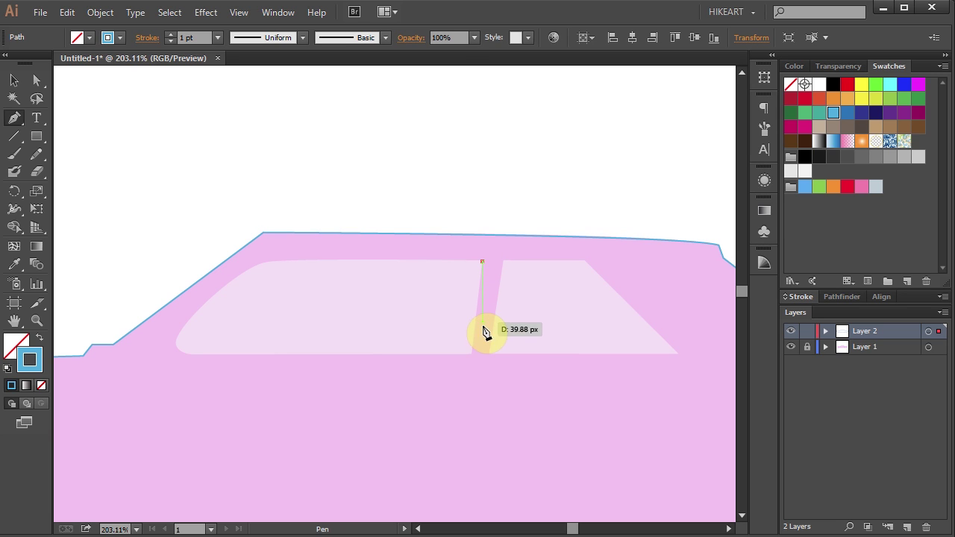
{"action": "left_click", "coordinate": [470, 354]}
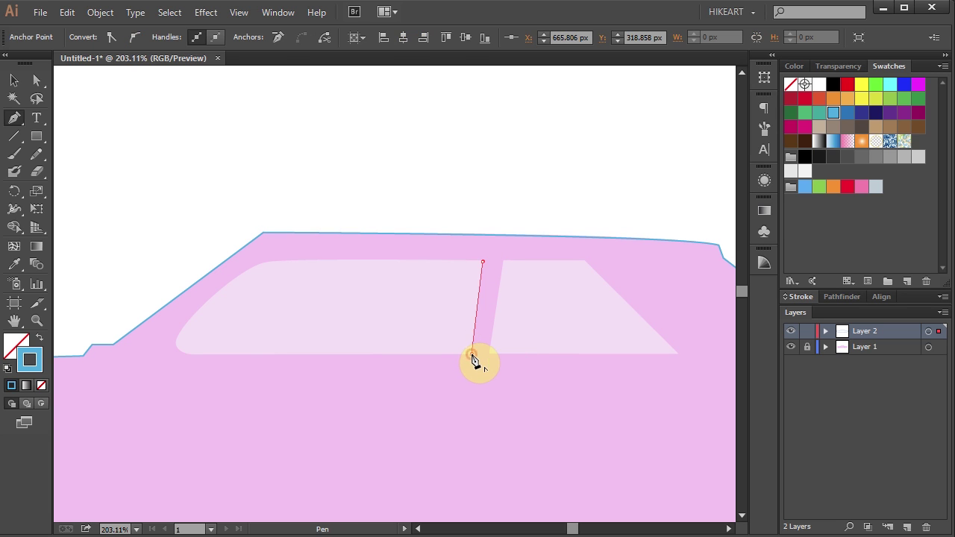
{"action": "left_click", "coordinate": [193, 354]}
{"action": "key", "text": "z"}
{"action": "left_click_drag", "start_coordinate": [110, 181], "coordinate": [331, 408]}
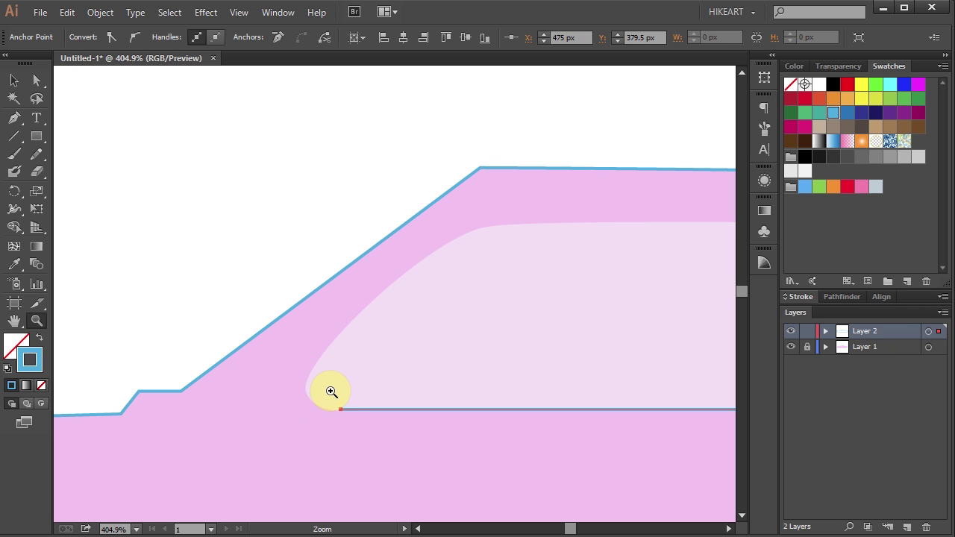
{"action": "key", "text": "p"}
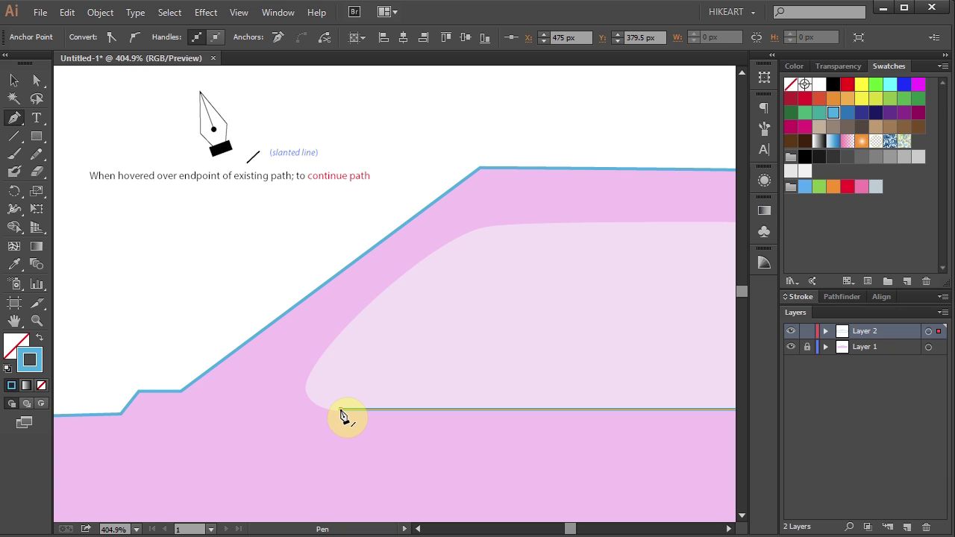
{"action": "left_click_drag", "start_coordinate": [339, 410], "coordinate": [296, 374]}
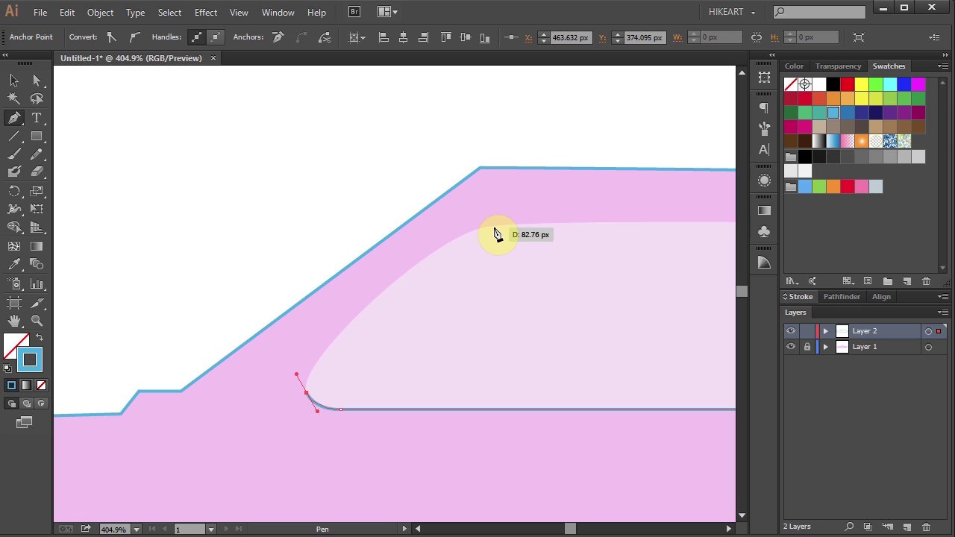
{"action": "left_click_drag", "start_coordinate": [487, 226], "coordinate": [160, 241]}
{"action": "key", "text": "space"}
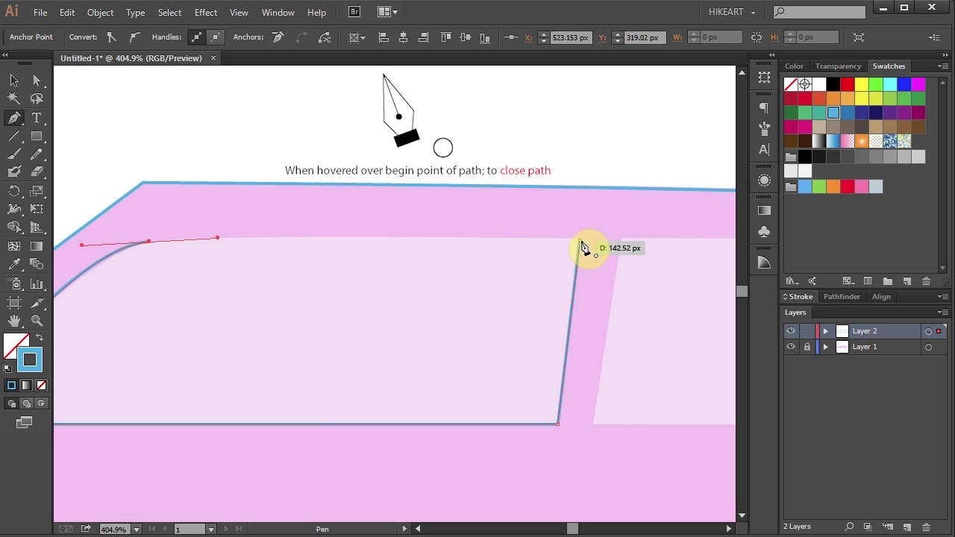
{"action": "left_click", "coordinate": [581, 241]}
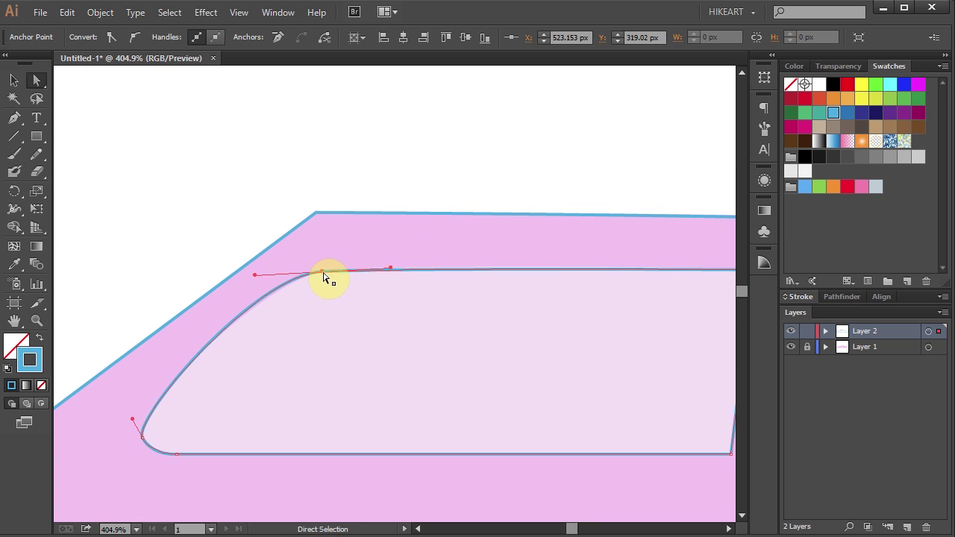
Trace the rear window as a closed four-corner path, then fit the artboard in the window.
{"action": "left_click_drag", "start_coordinate": [442, 351], "coordinate": [356, 338]}
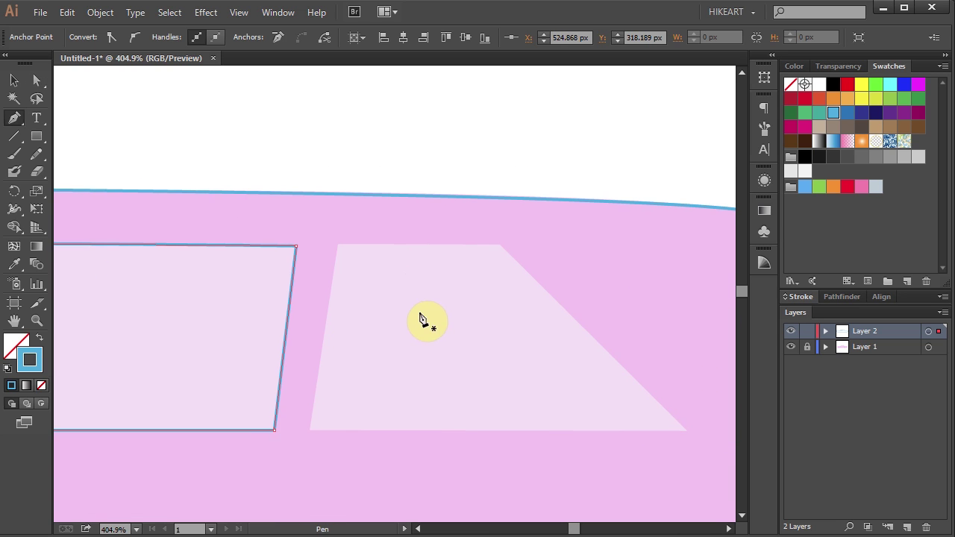
{"action": "left_click", "coordinate": [336, 243]}
{"action": "left_click", "coordinate": [310, 430]}
{"action": "left_click", "coordinate": [687, 430]}
{"action": "left_click", "coordinate": [501, 243]}
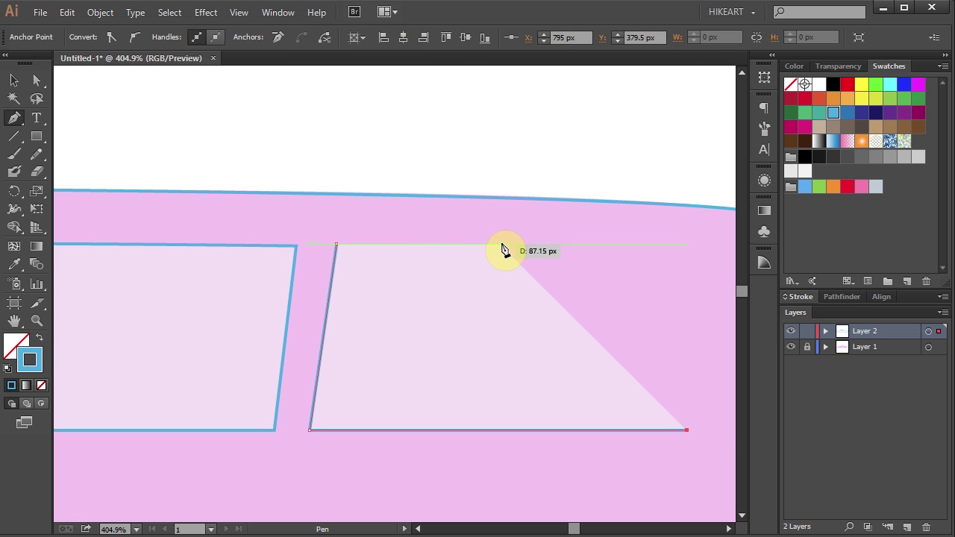
{"action": "left_click", "coordinate": [336, 244]}
{"action": "key", "text": "ctrl+0"}
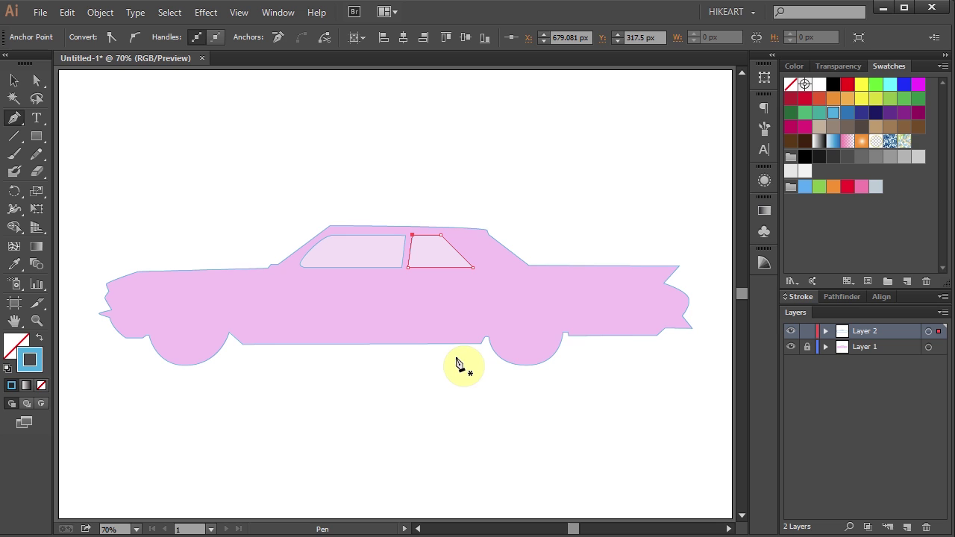
Give all the car shapes a red fill with no stroke.
{"action": "key", "text": "v"}
{"action": "left_click_drag", "start_coordinate": [192, 185], "coordinate": [644, 433]}
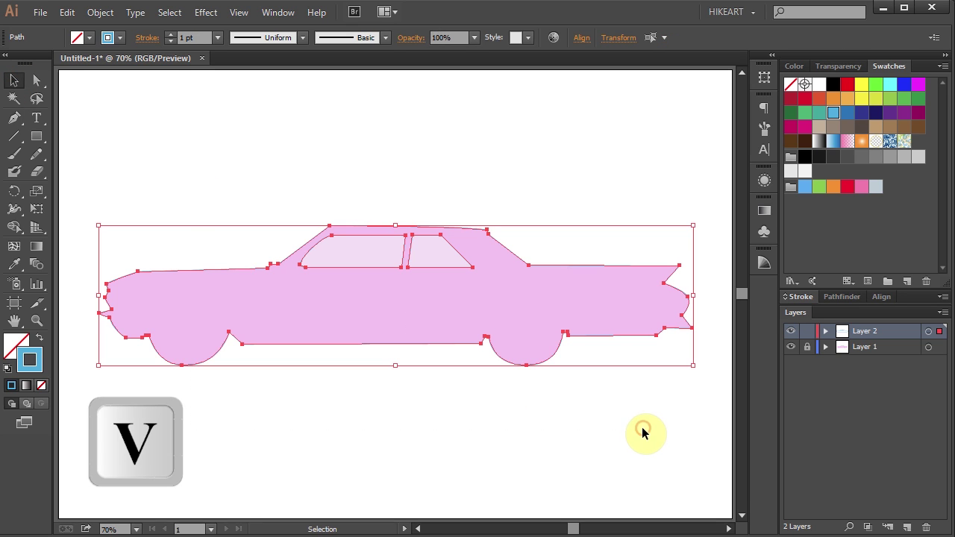
{"action": "left_click", "coordinate": [41, 385]}
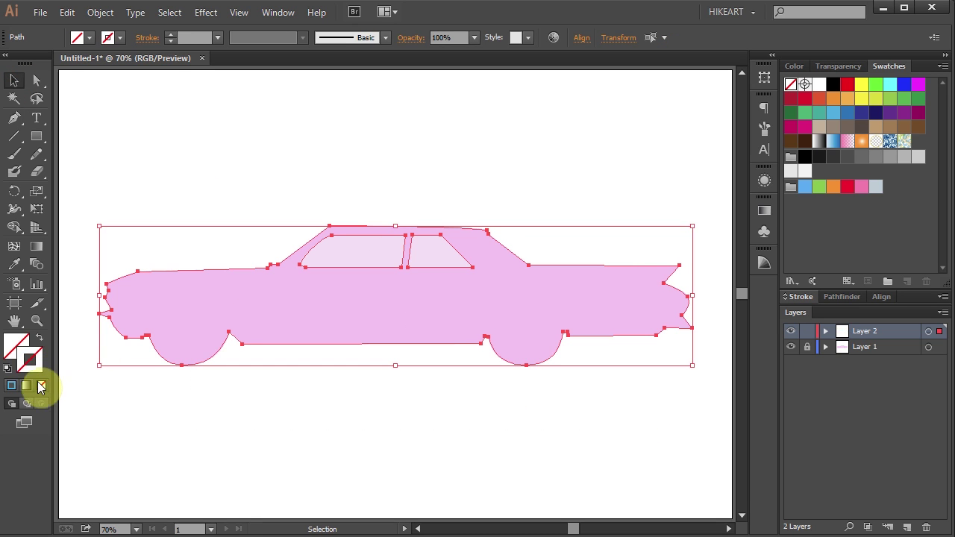
{"action": "left_click", "coordinate": [892, 66]}
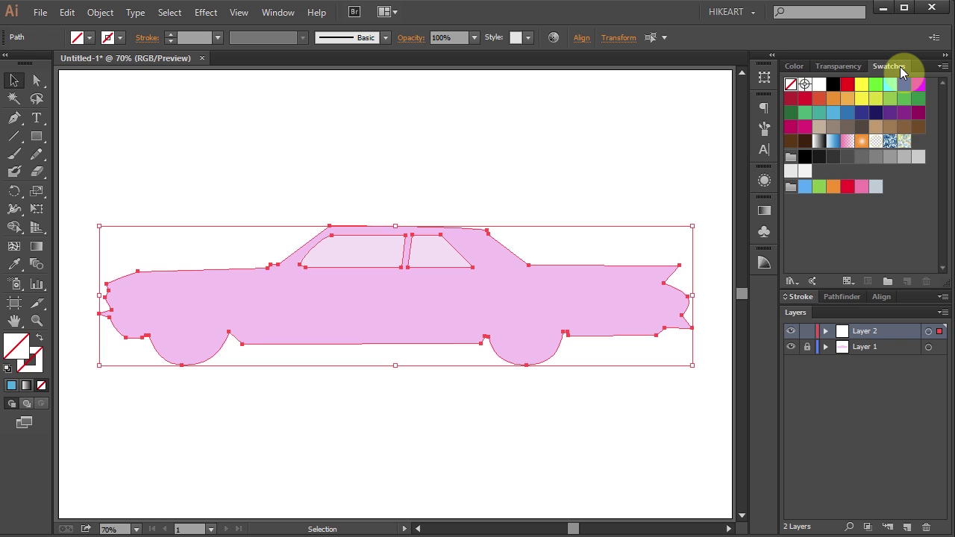
{"action": "left_click", "coordinate": [847, 86]}
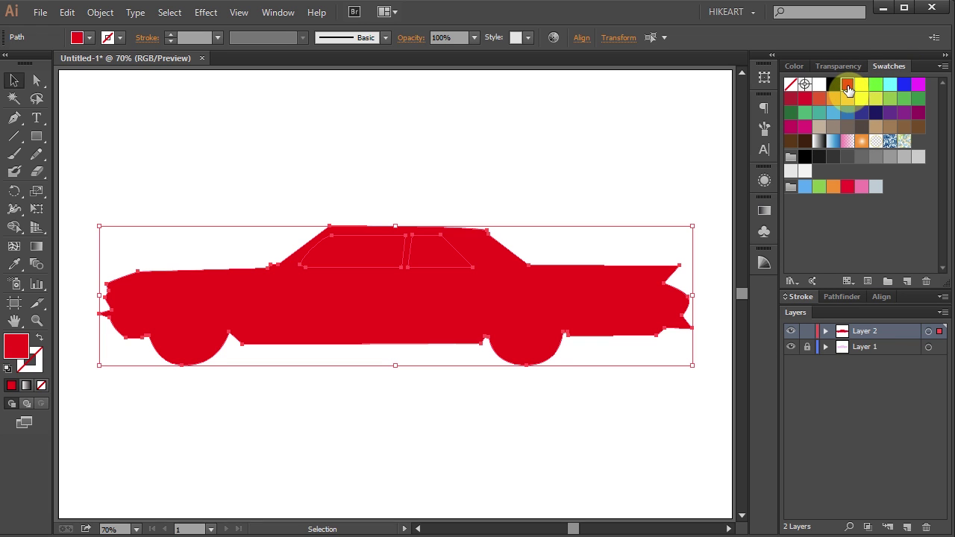
{"action": "left_click", "coordinate": [522, 153]}
Fill both windows light pink #fccaca and hide the reference image layer, Layer 1.
{"action": "left_click", "coordinate": [370, 251]}
{"action": "left_click", "coordinate": [26, 351]}
{"action": "double_click", "coordinate": [26, 351]}
{"action": "left_click", "coordinate": [426, 260]}
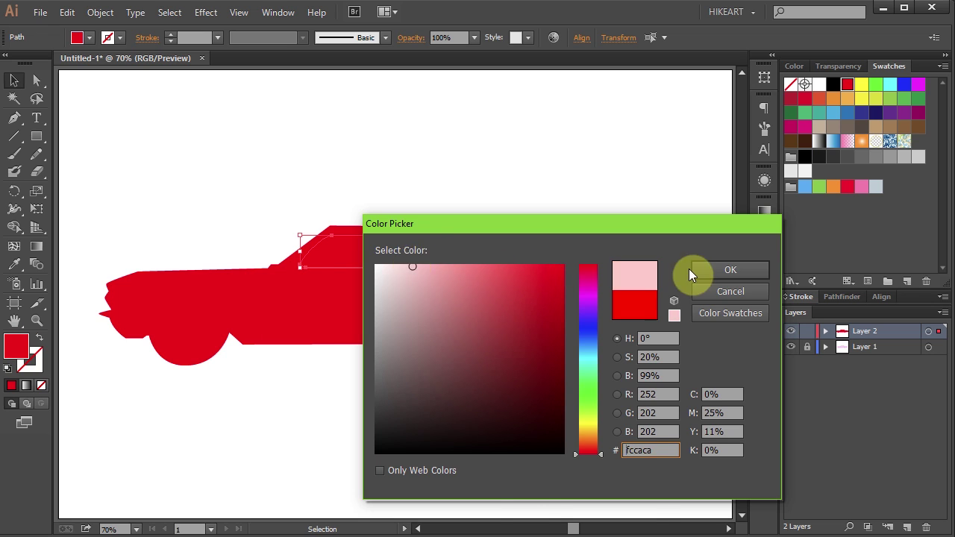
{"action": "left_click", "coordinate": [724, 270]}
{"action": "left_click", "coordinate": [610, 382]}
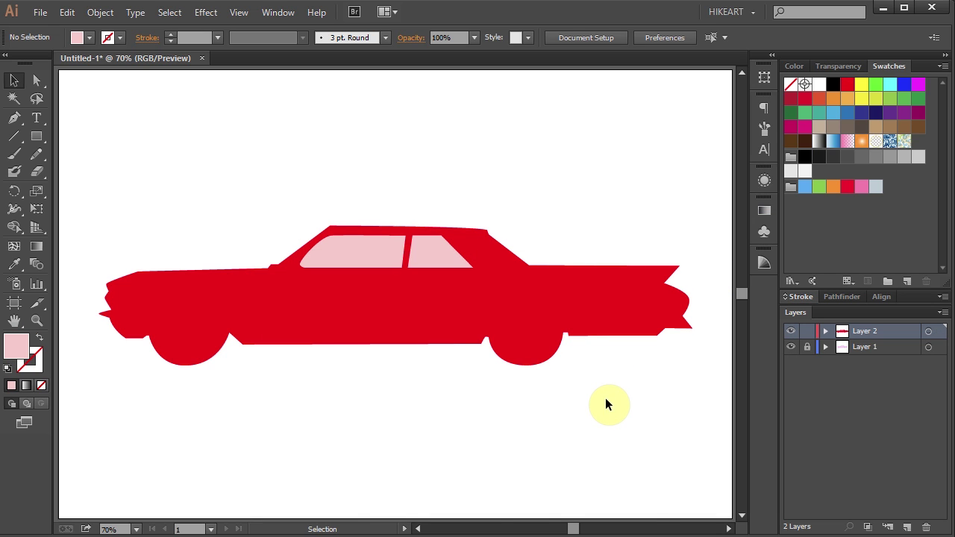
{"action": "left_click", "coordinate": [790, 347]}
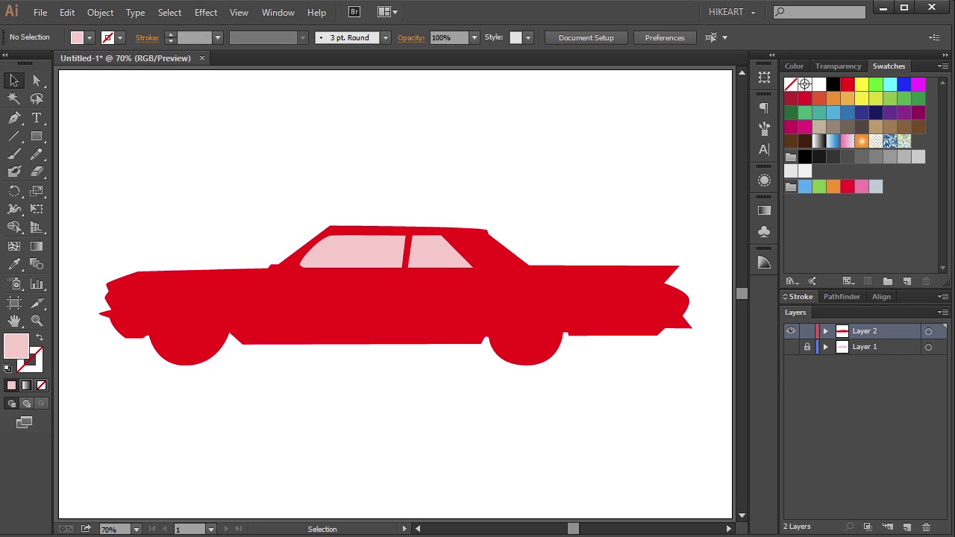